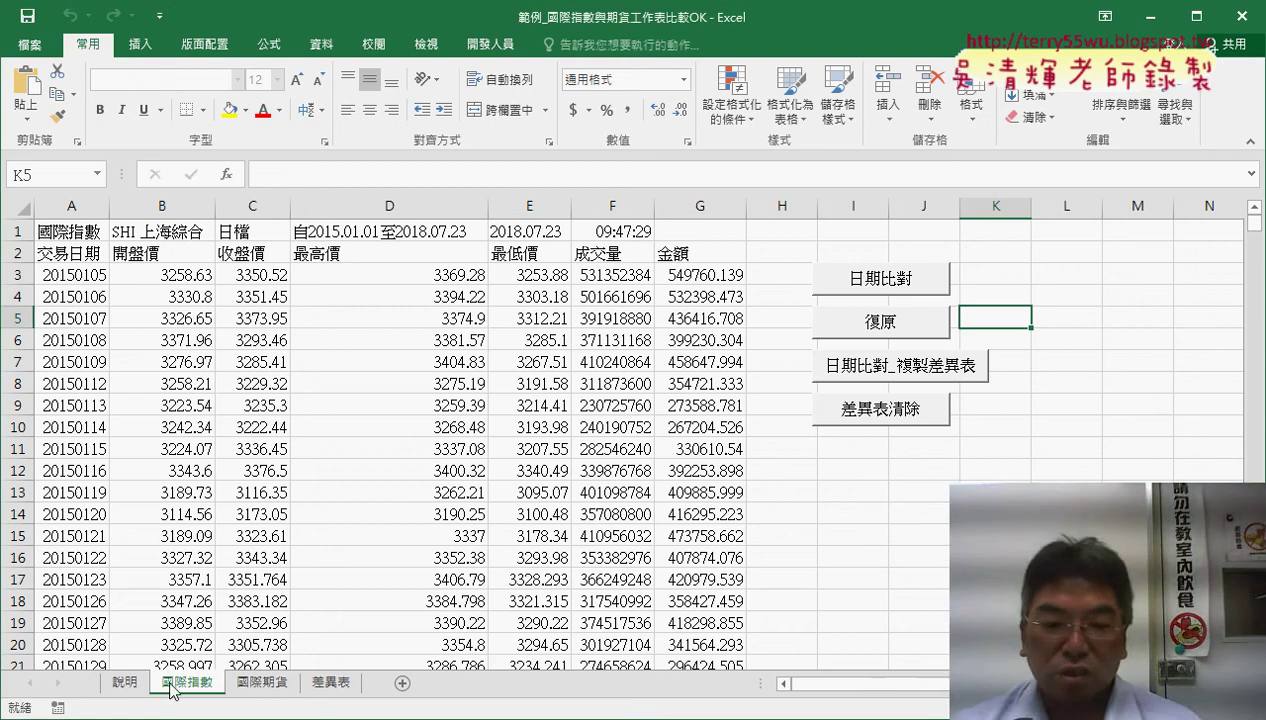
Step: Return the 說明 sheet tab to first place, then bring up the 國際指數 日期比對 button's menu
click(125, 682)
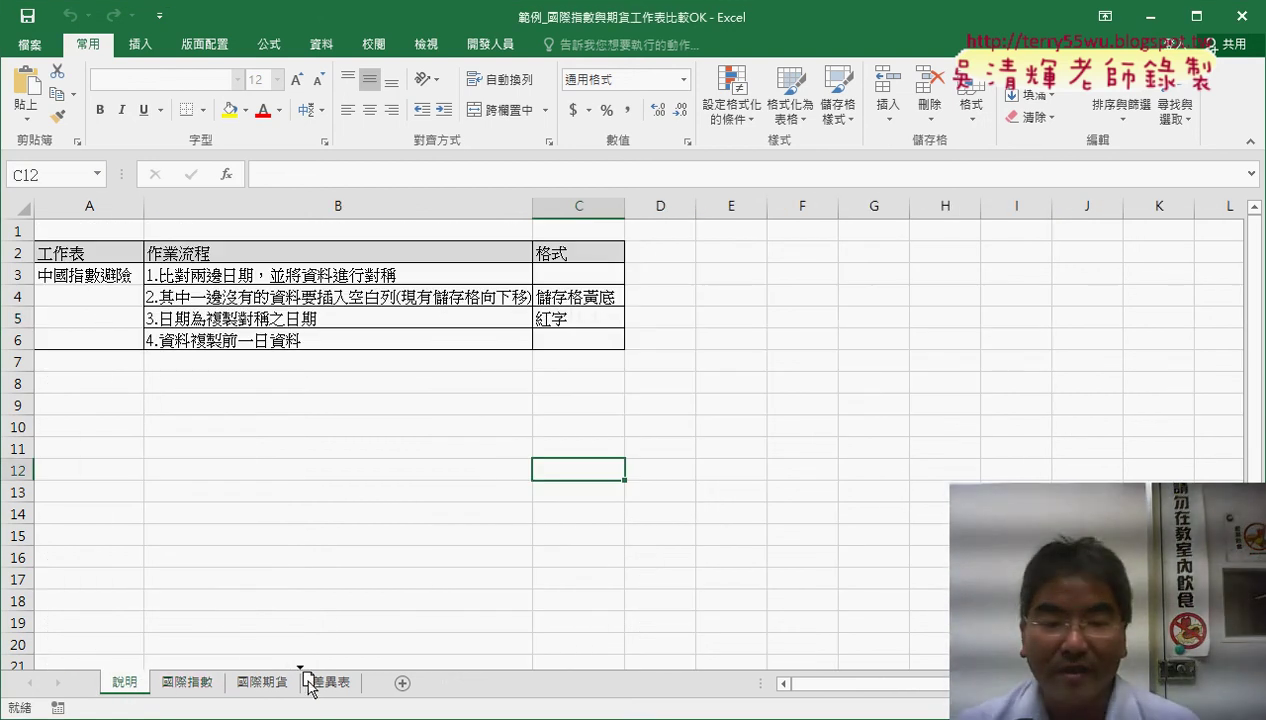
drag(295, 682, 300, 682)
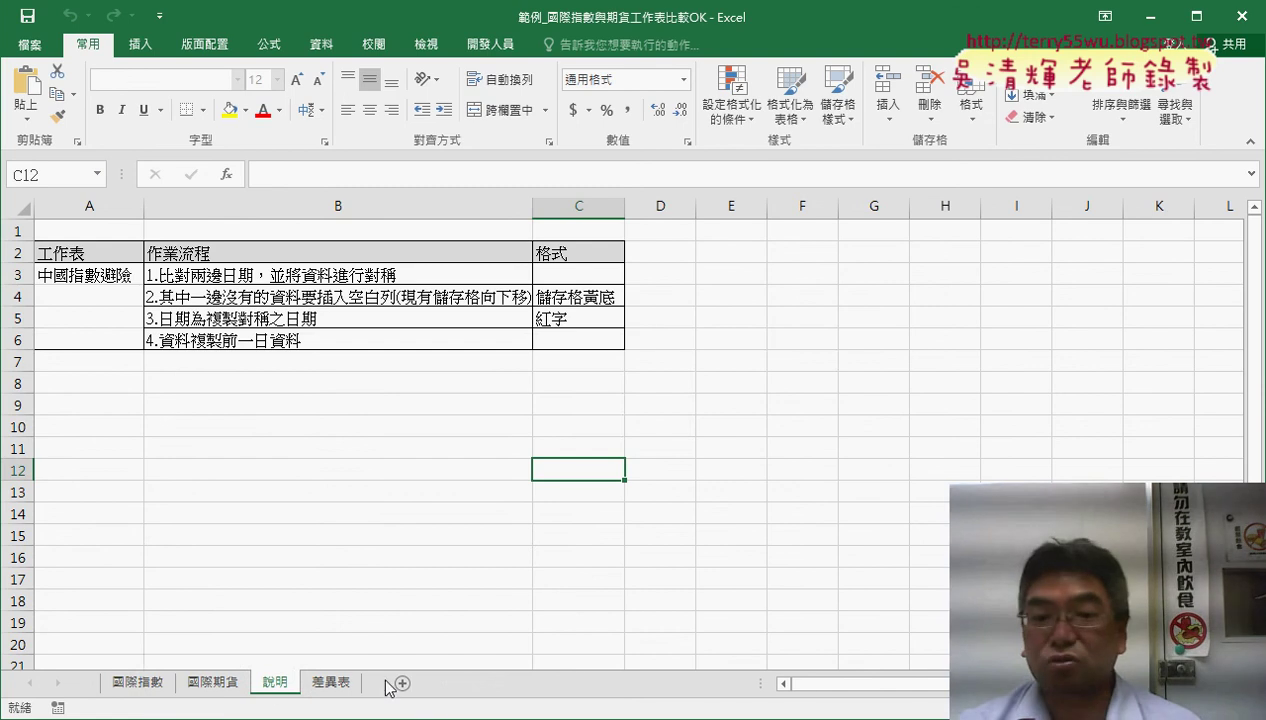
drag(262, 682, 102, 682)
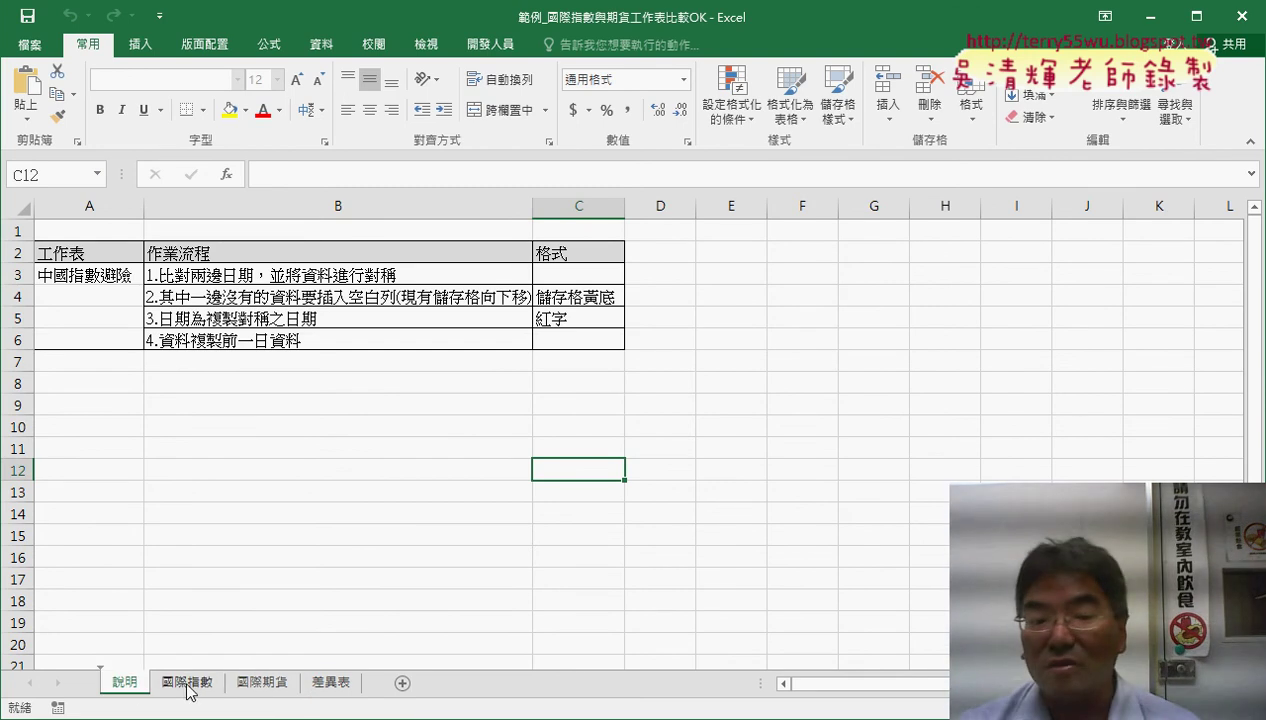
click(210, 688)
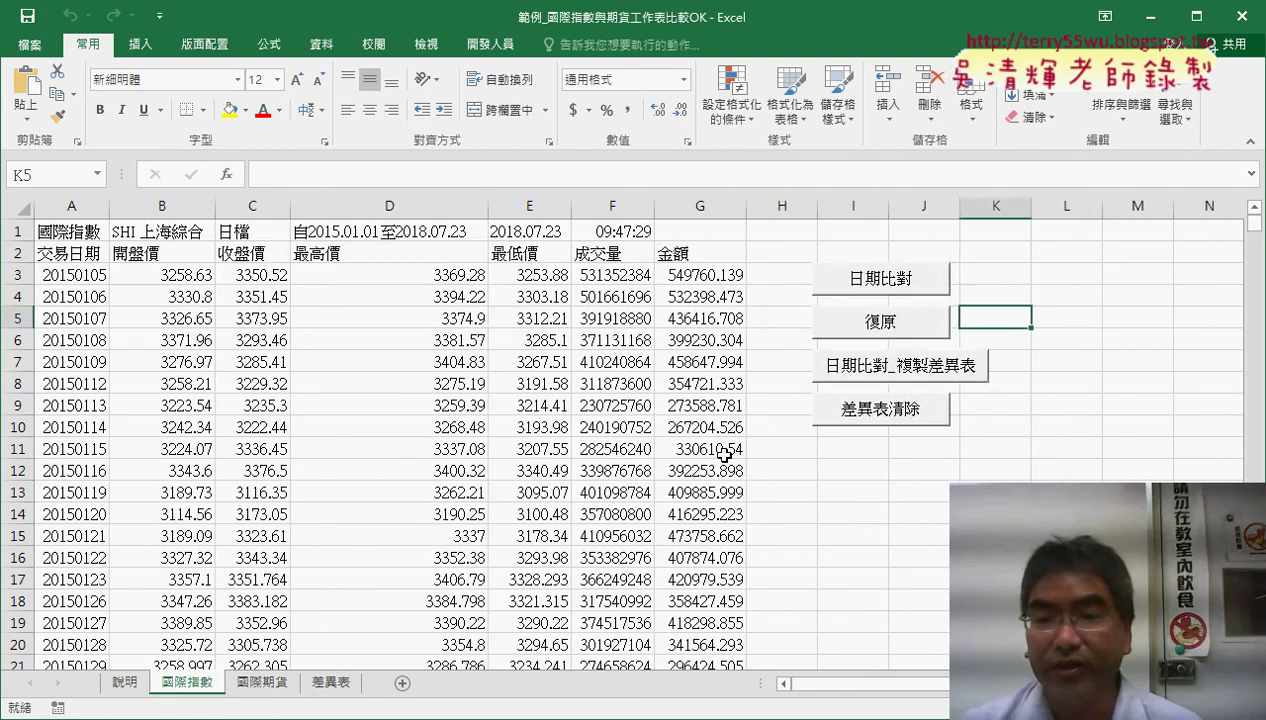
right_click(900, 281)
Step: Open the 日期比對 macro code and change Sheets(3) to Sheets("") on the loop line
click(955, 439)
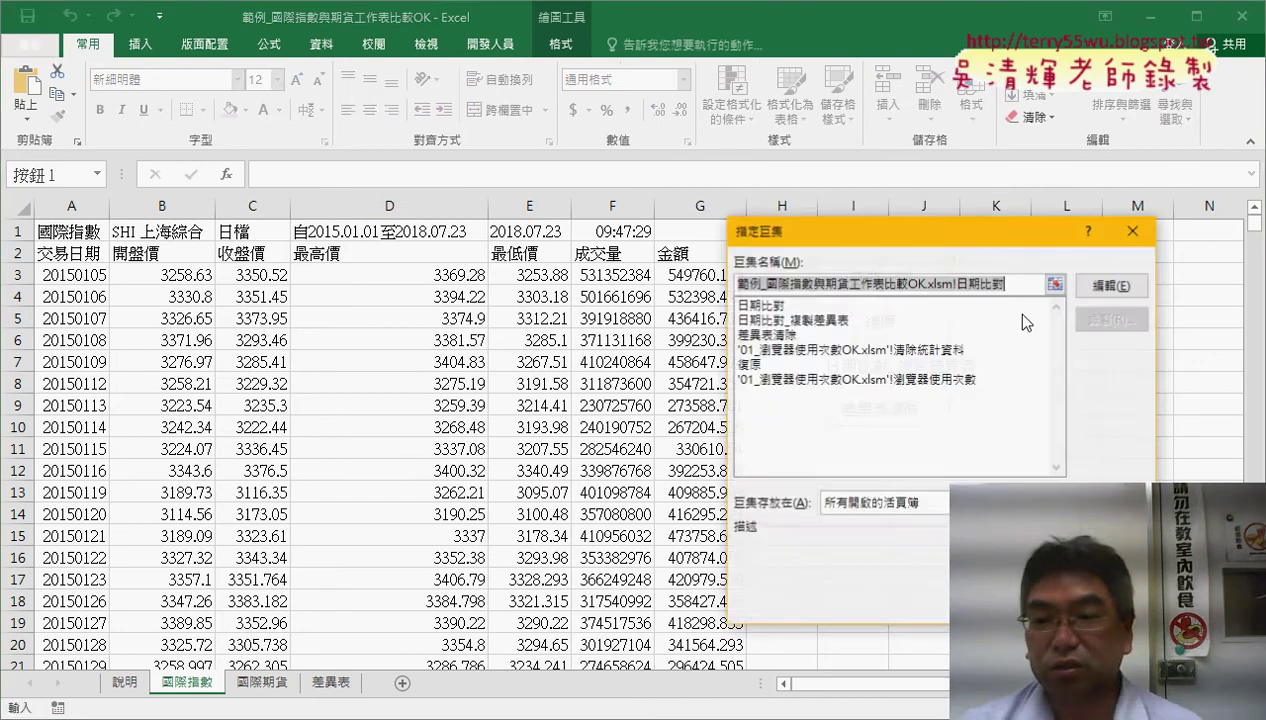
click(1098, 284)
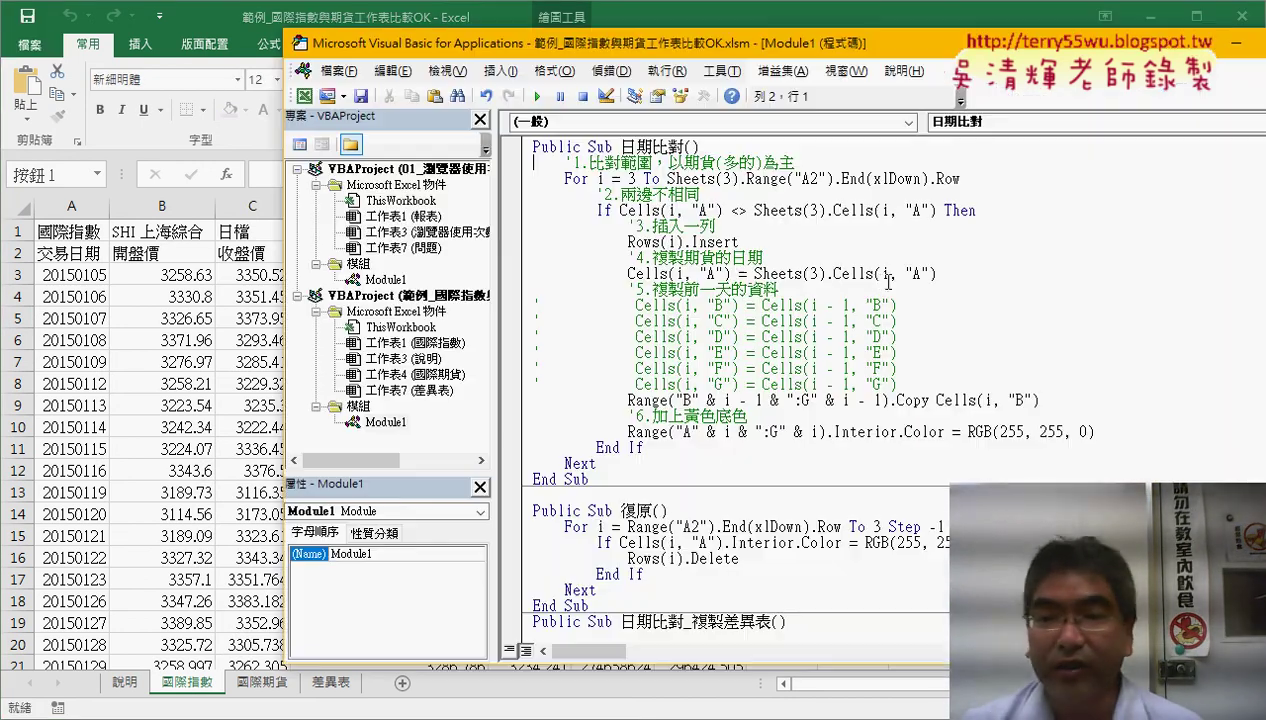
click(727, 181)
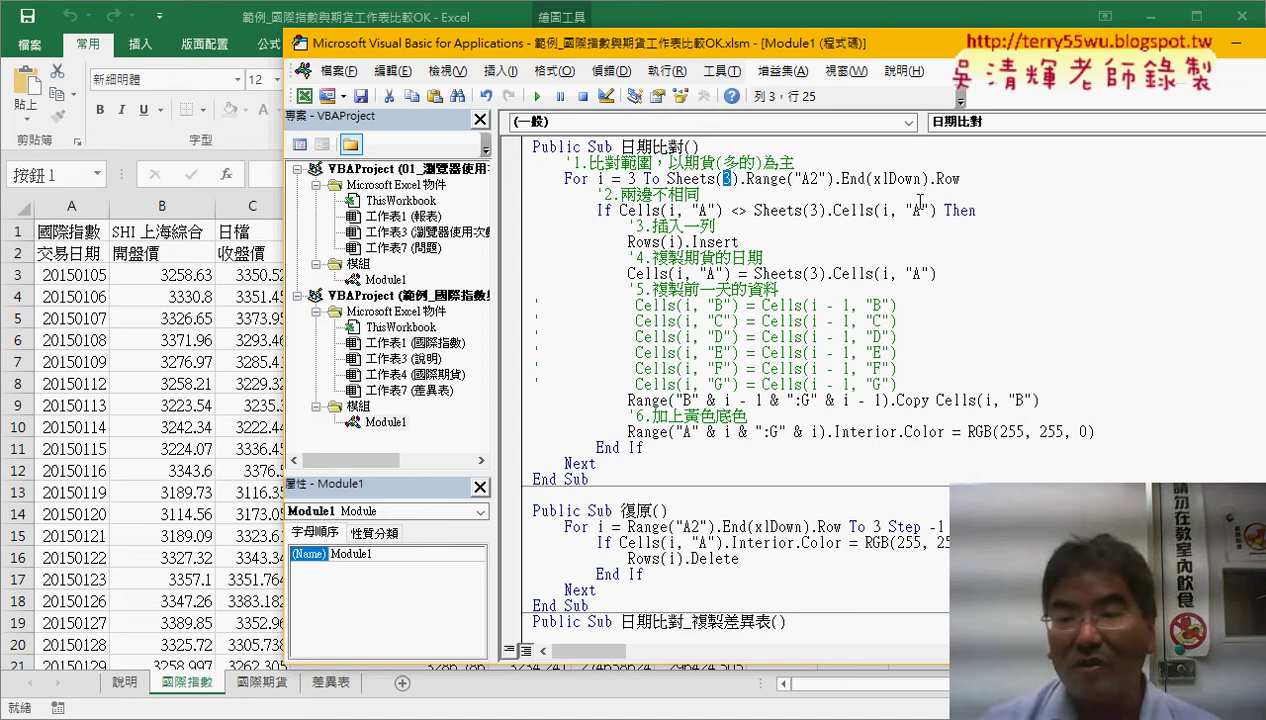
text("")
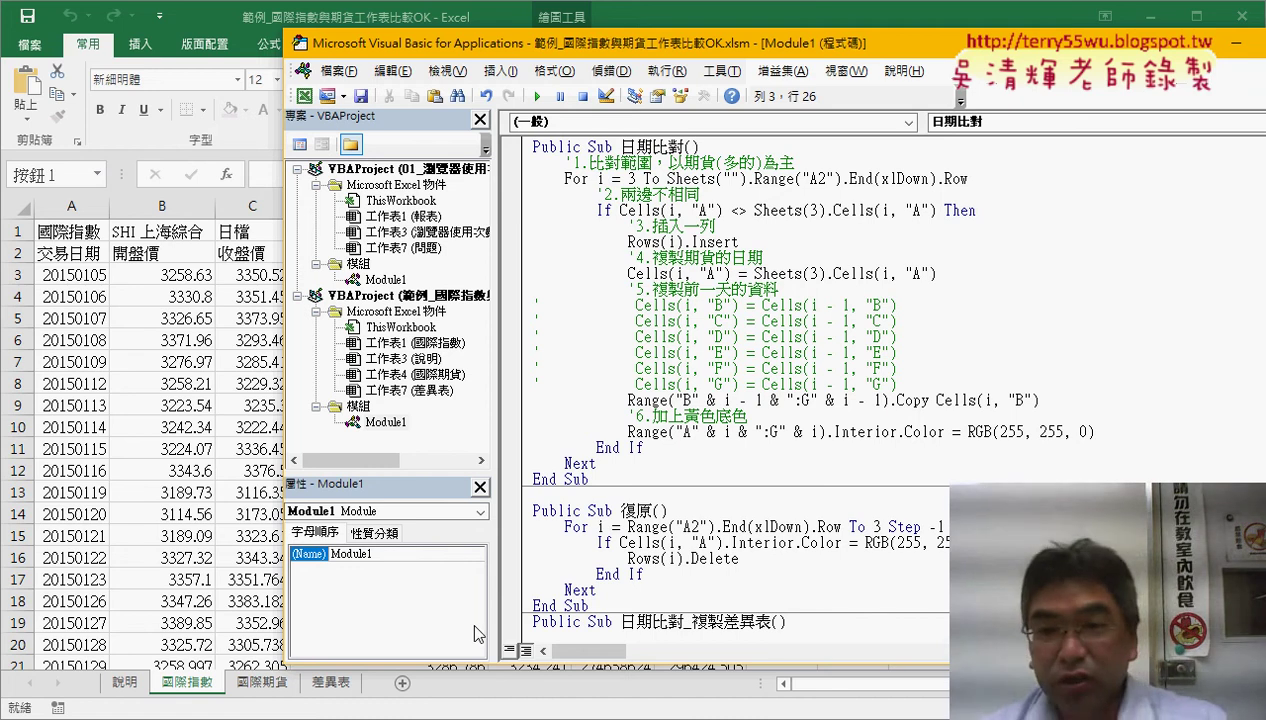
click(260, 683)
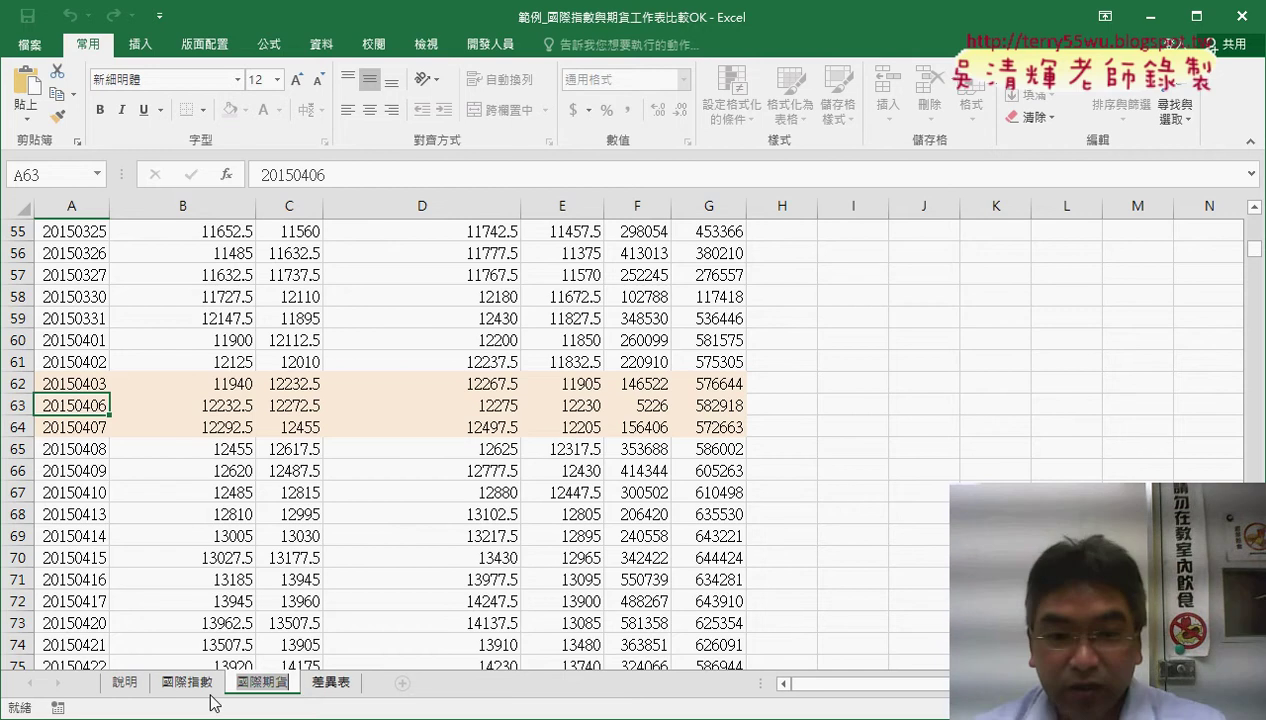
Step: Set the loop's sheet reference to Sheets("國際期貨"), leaving the sheet name itself unchanged
click(300, 563)
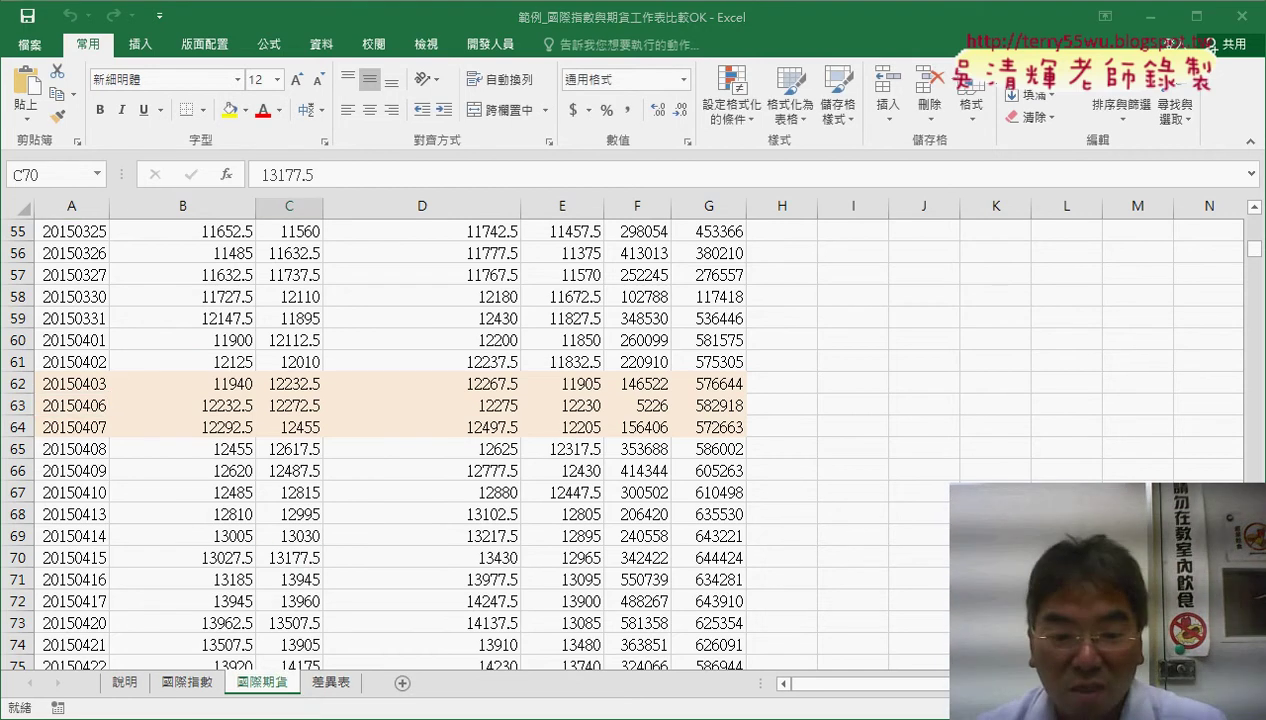
mouse_move(475, 717)
click(676, 645)
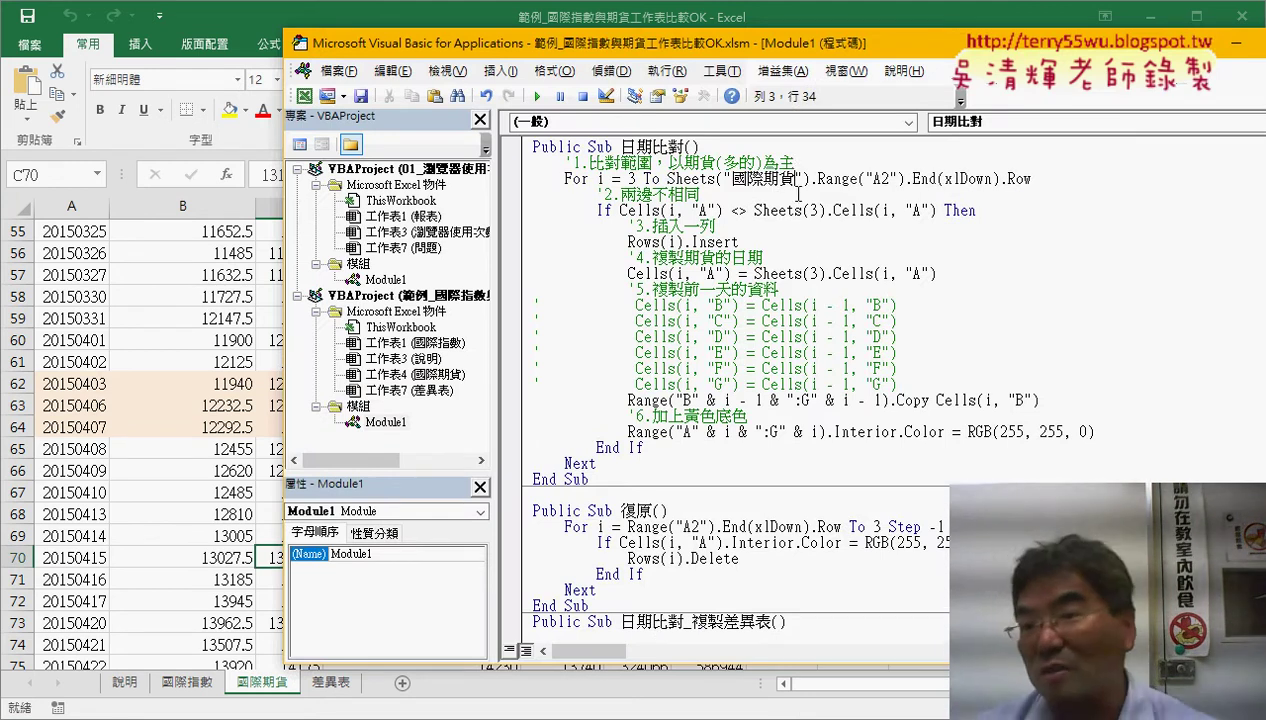
drag(795, 179, 732, 179)
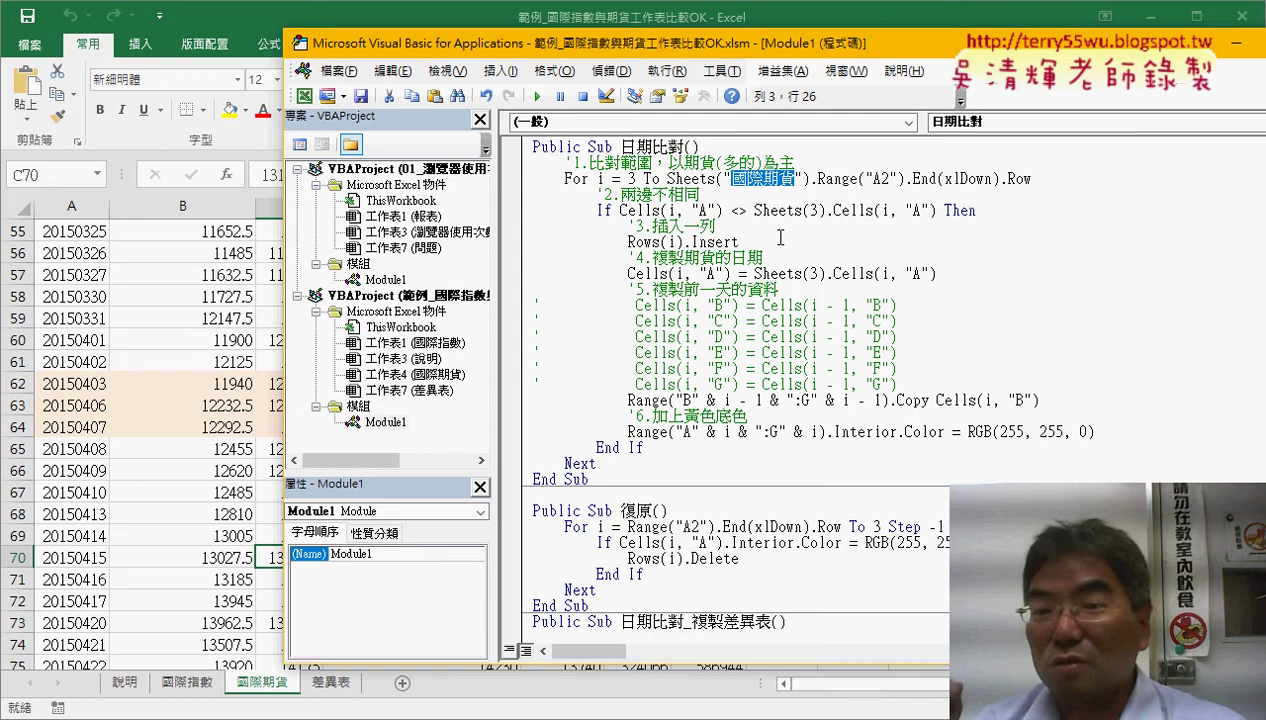
click(274, 690)
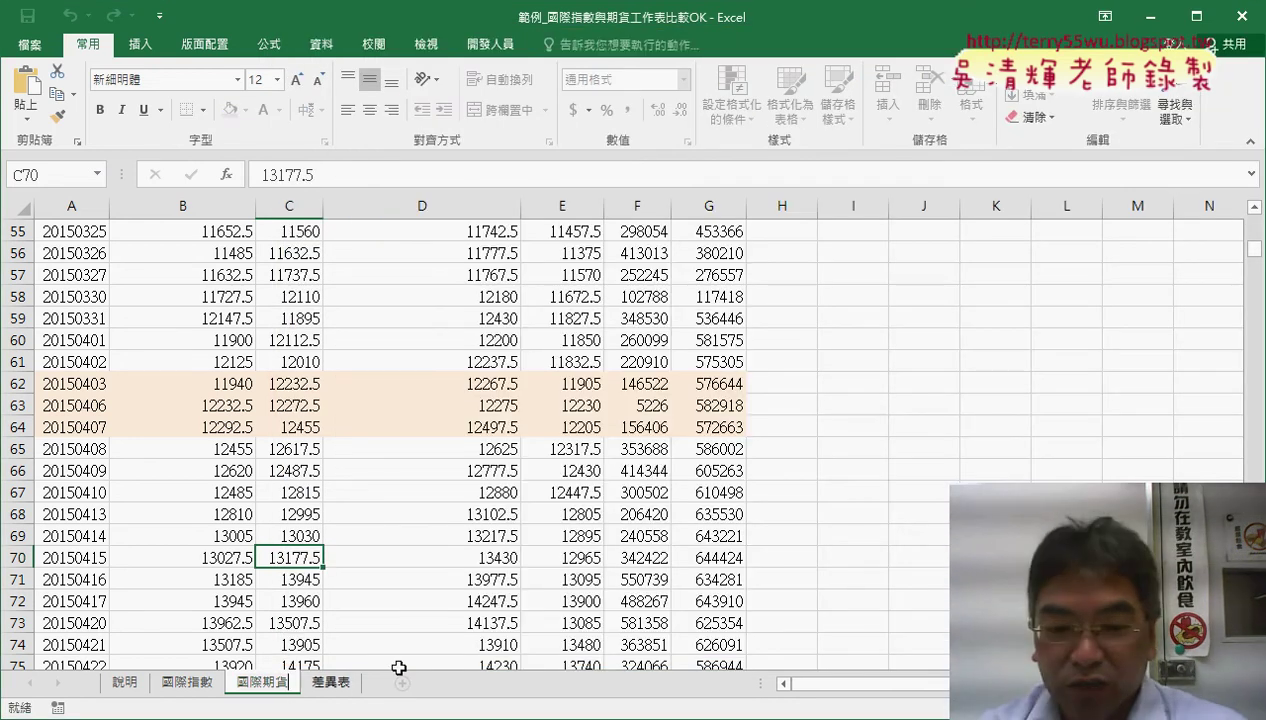
key(Return)
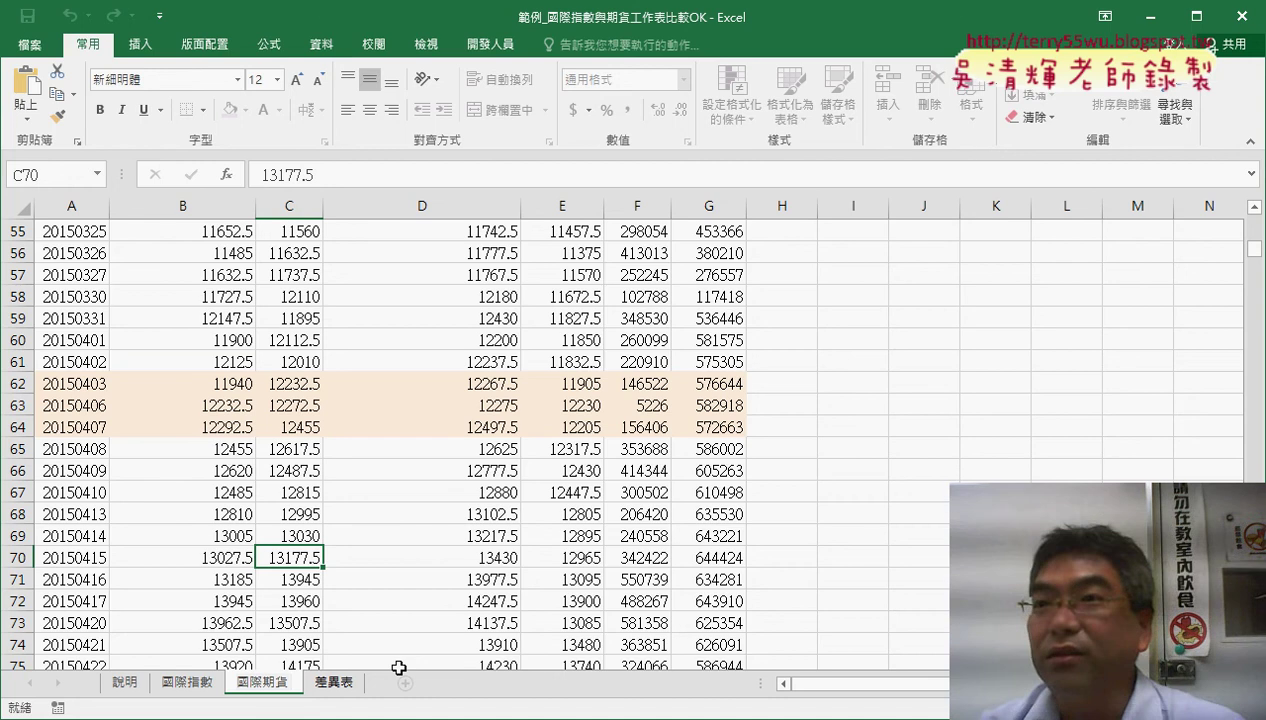
click(525, 533)
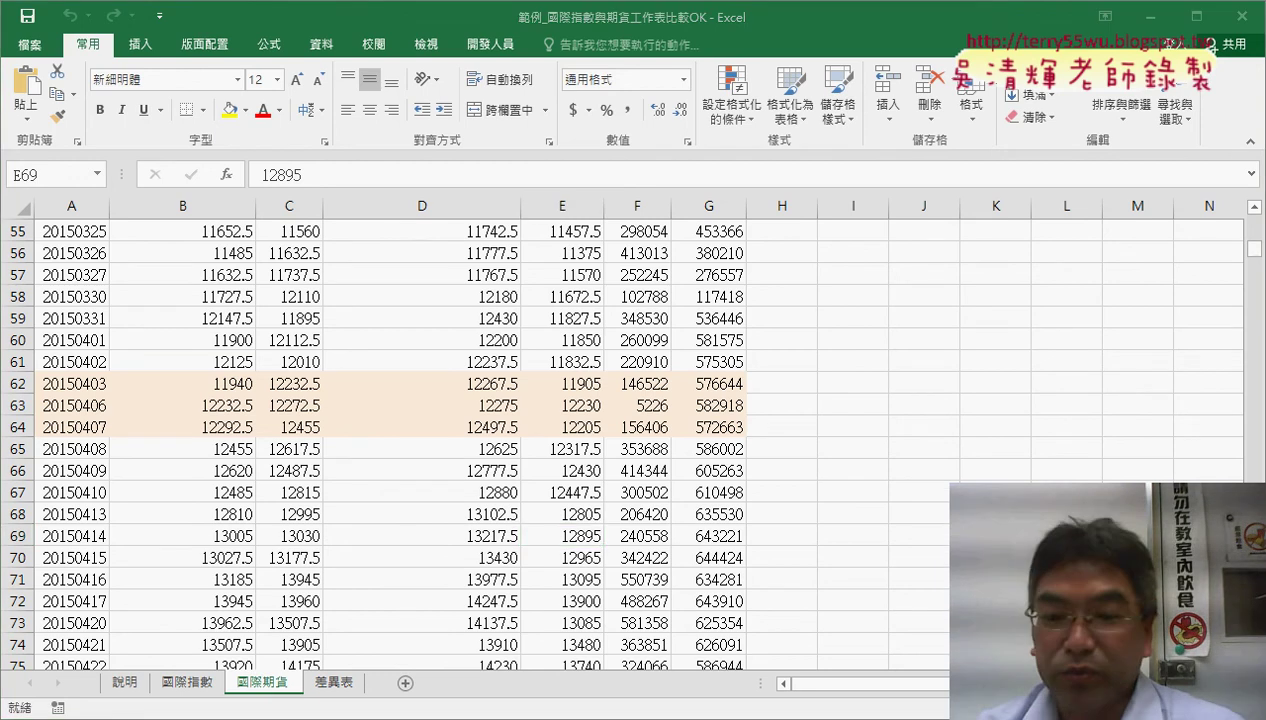
Step: Bring up the 01_瀏覽器使用次數OK workbook, then minimize it out of the way
mouse_move(460, 715)
click(474, 678)
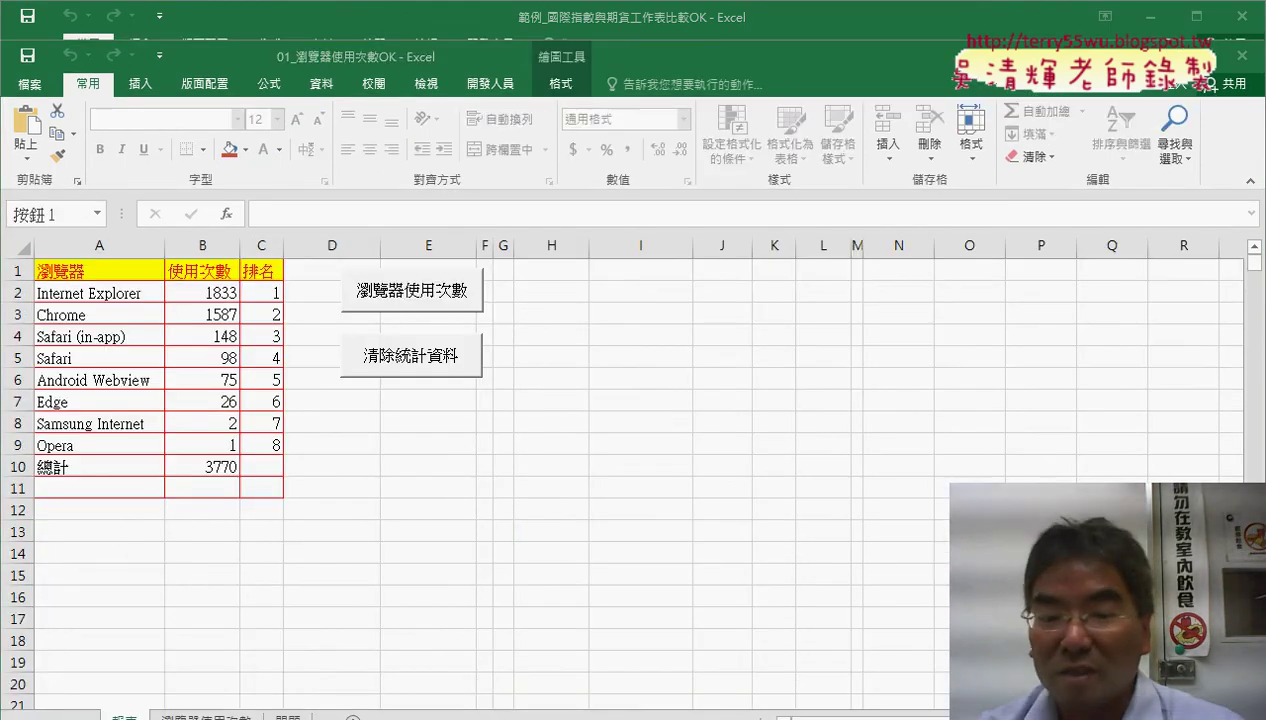
click(675, 668)
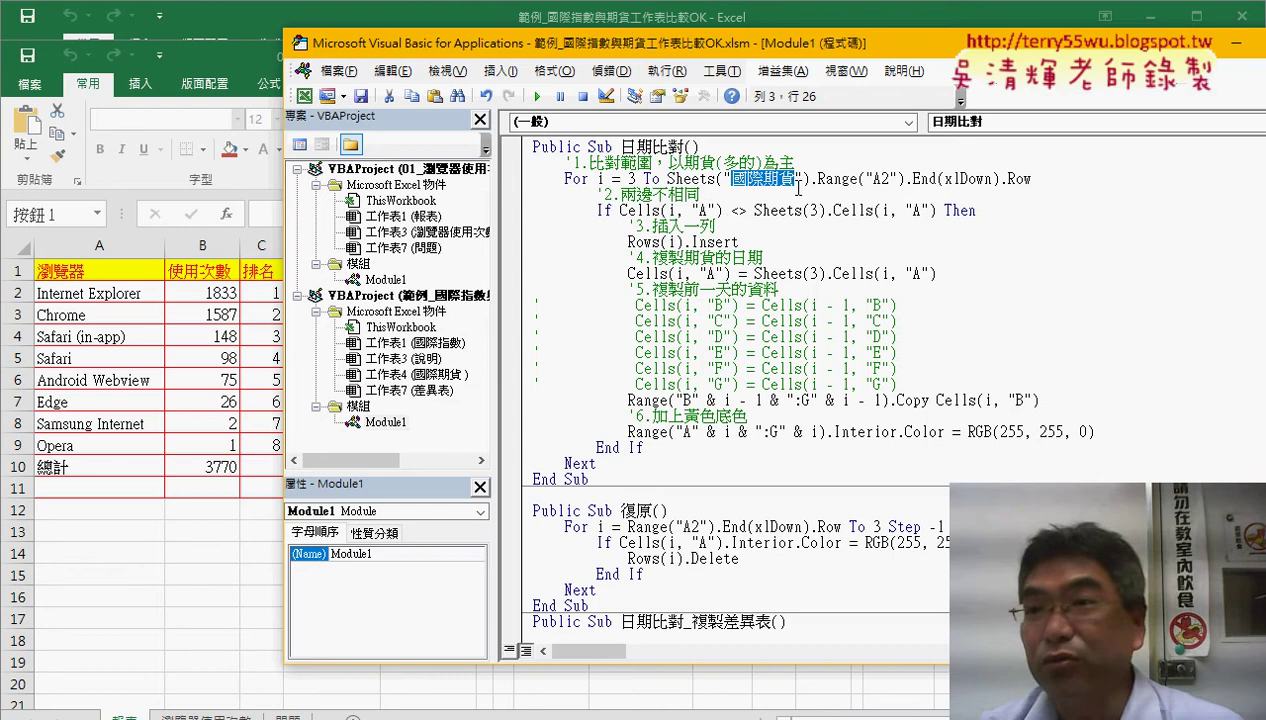
click(218, 632)
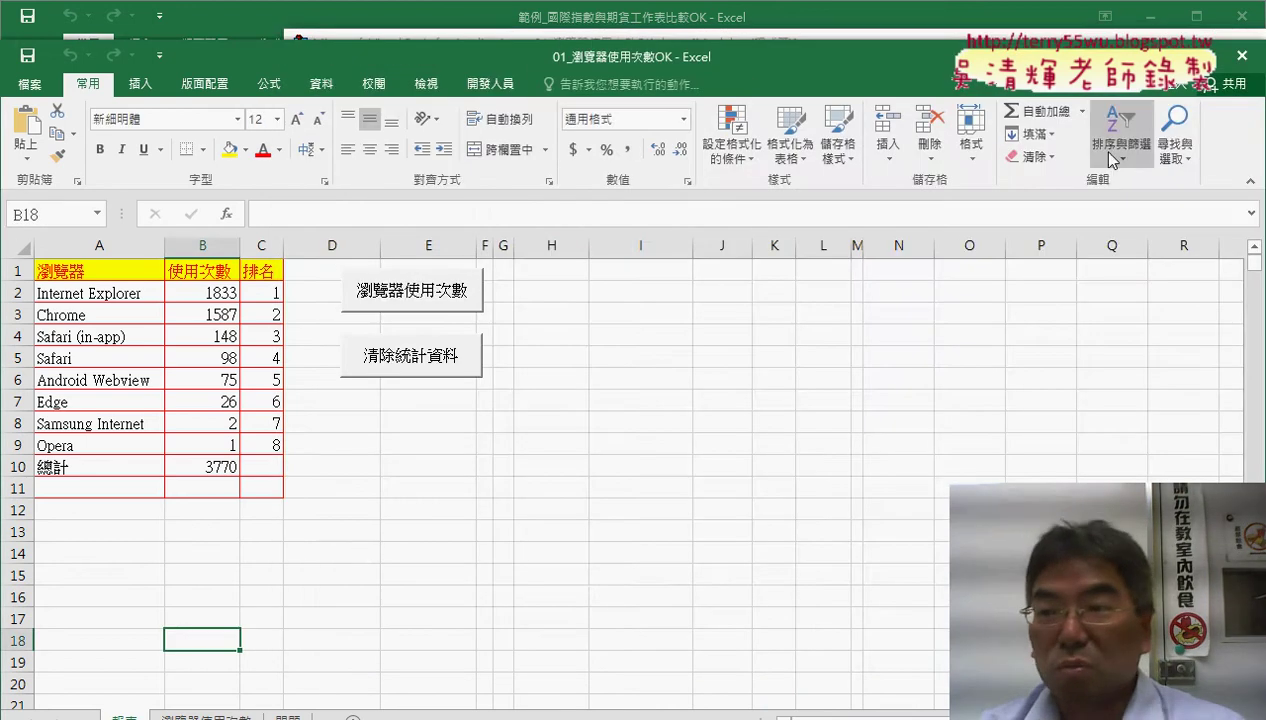
click(1150, 56)
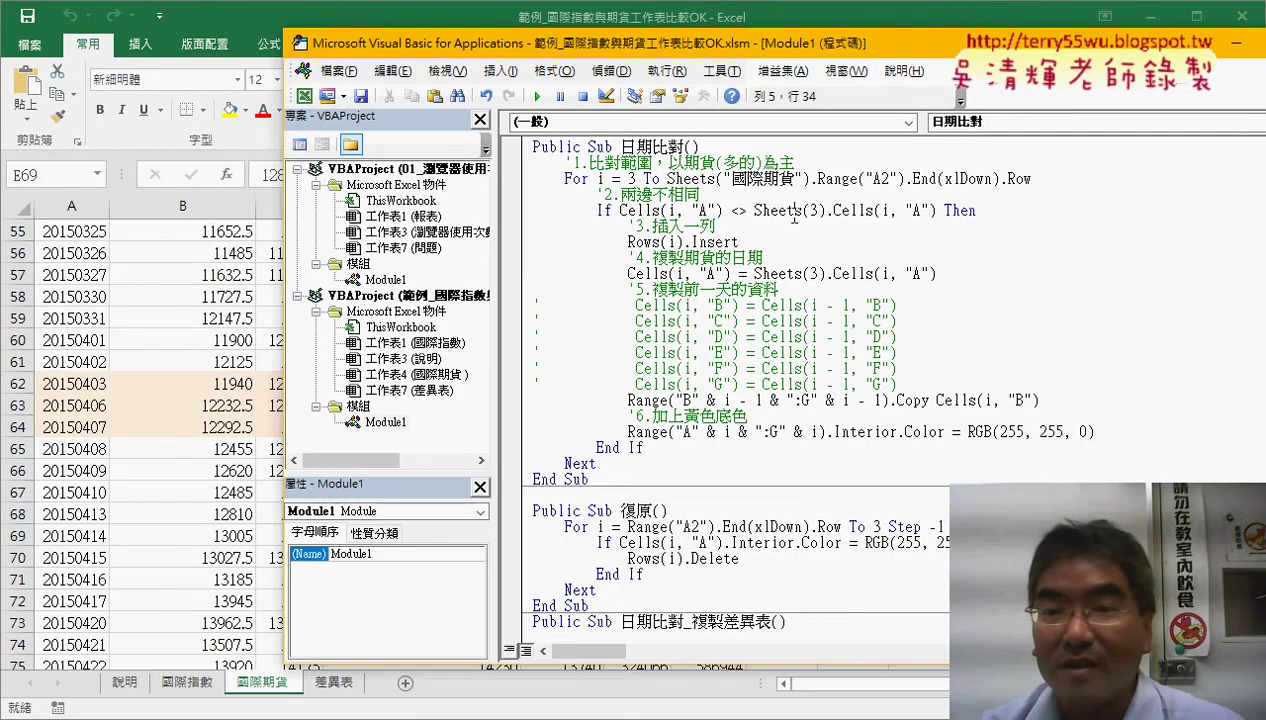
Step: Run the 日期比對 macro from the 國際指數 sheet, triggering run-time error 9
click(178, 702)
click(187, 682)
click(1066, 297)
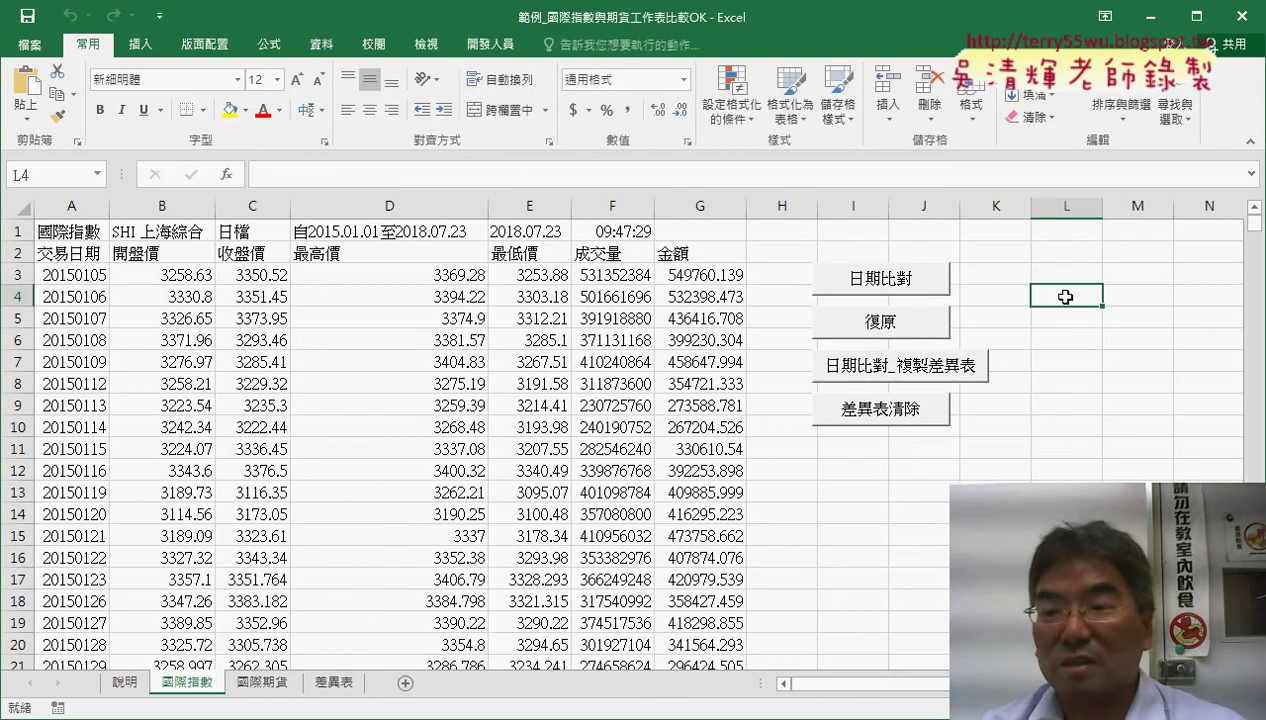
click(912, 284)
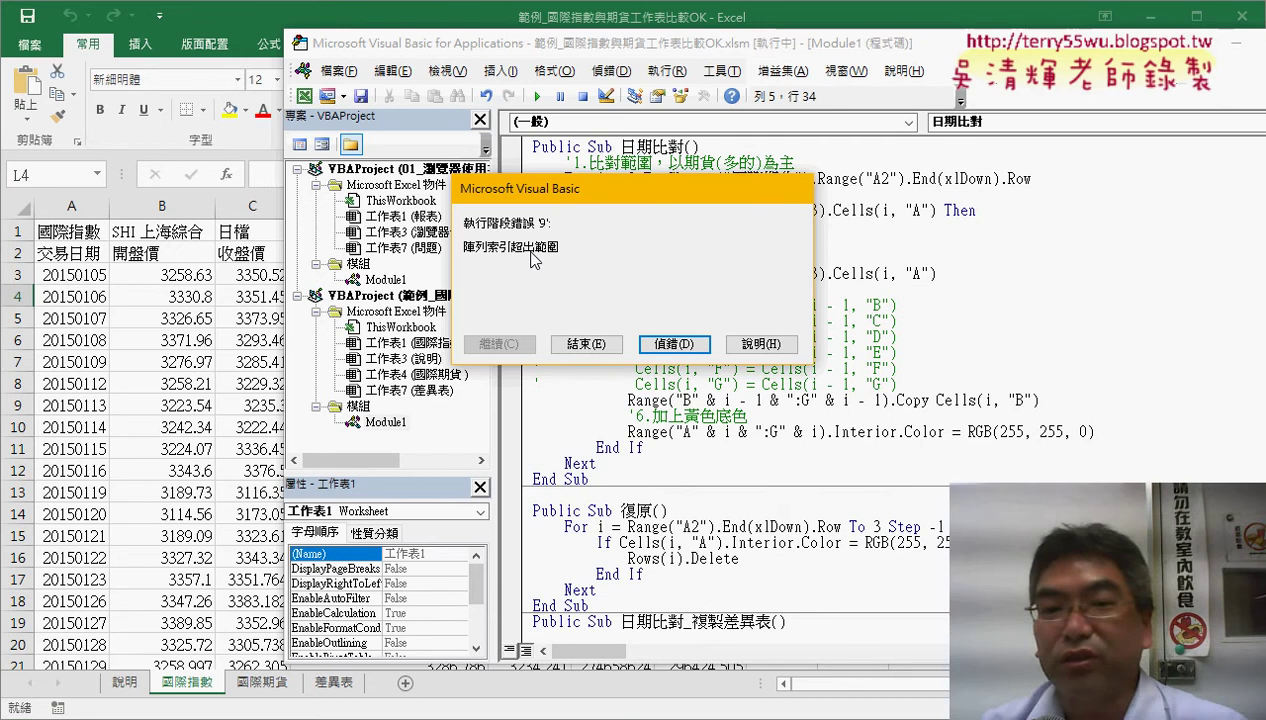
Step: Debug the error to highlight the failing Sheets("國際期貨") loop line
click(673, 343)
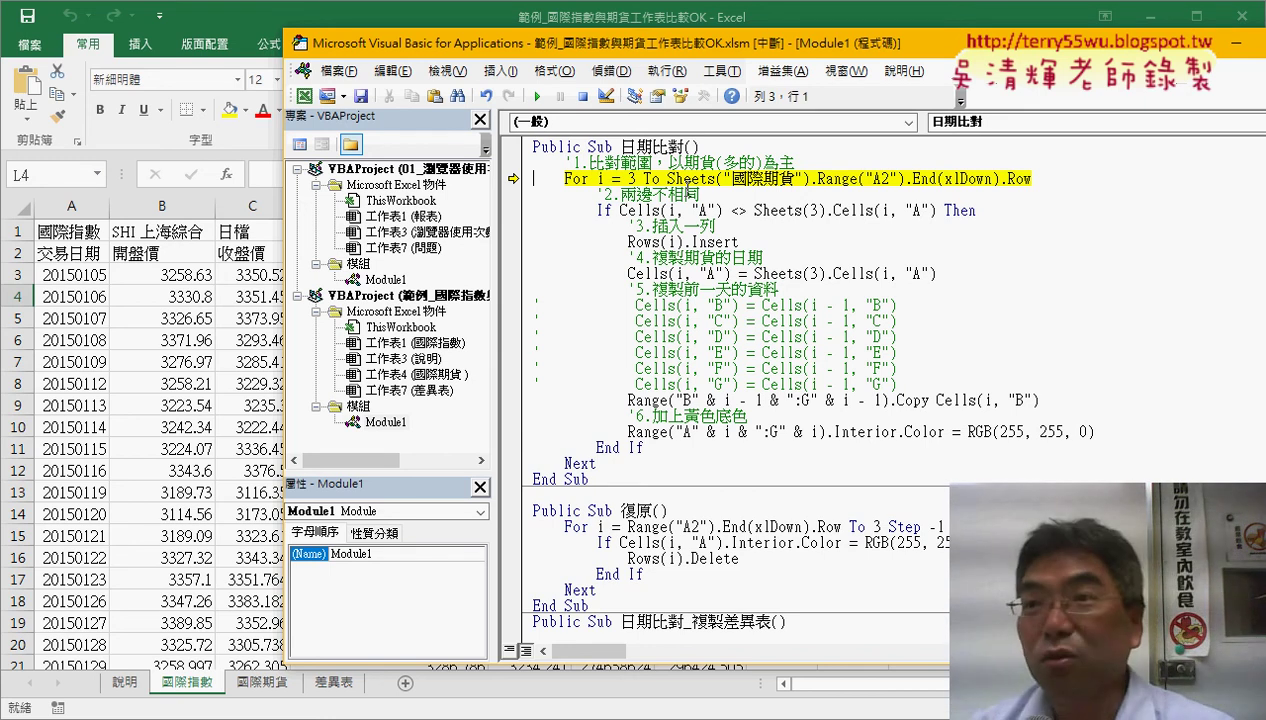
Step: Copy the exact 國際期貨 sheet name from its rename box, cancelling without renaming the sheet
click(261, 682)
double_click(268, 684)
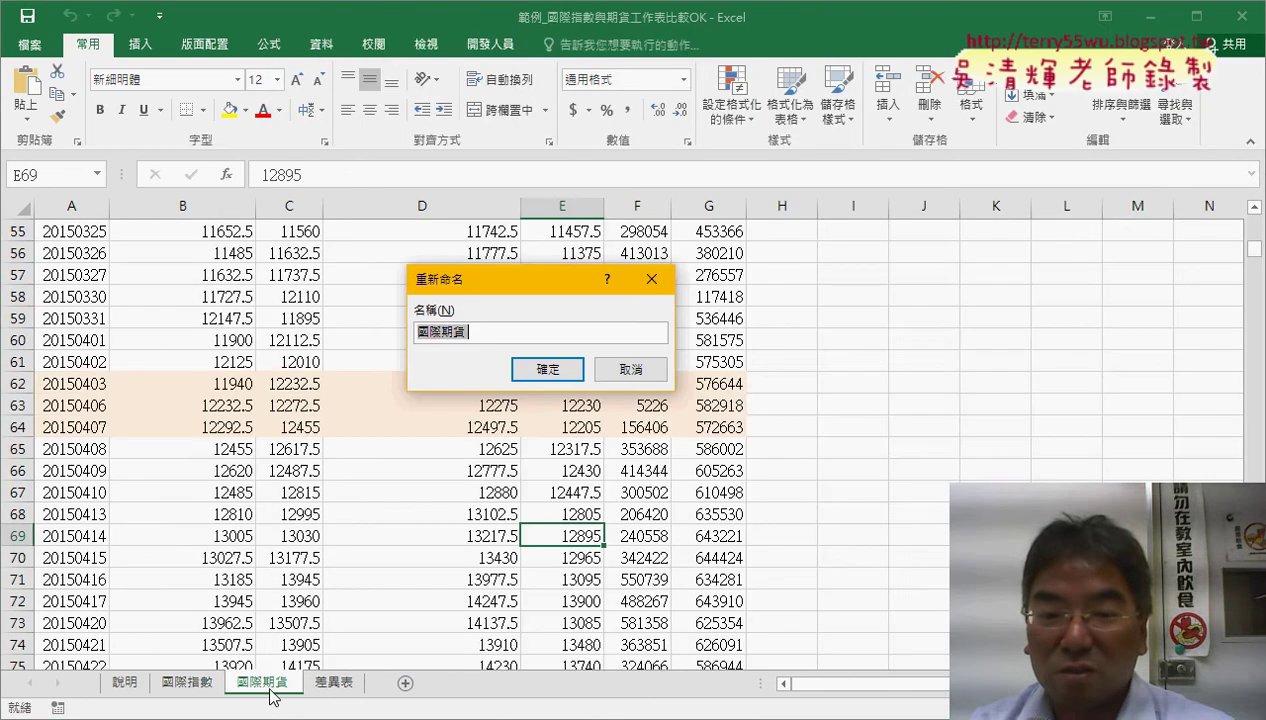
key(Escape)
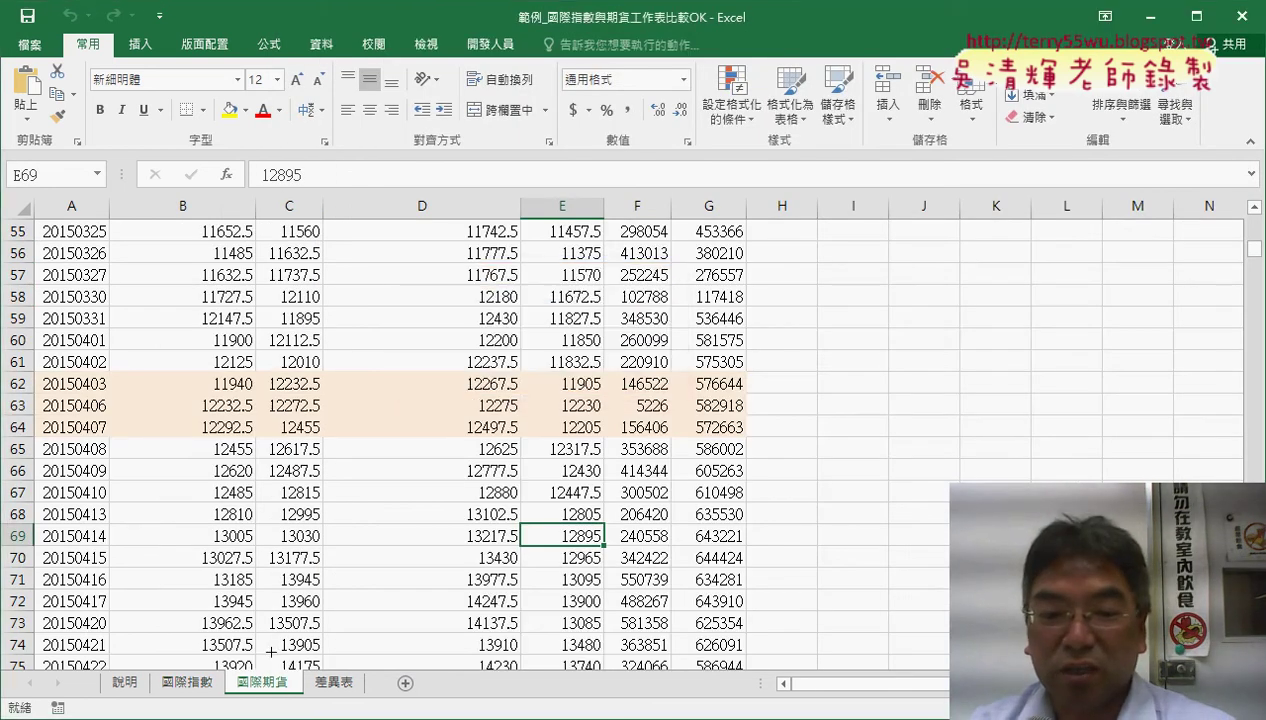
double_click(280, 683)
key(ctrl+c)
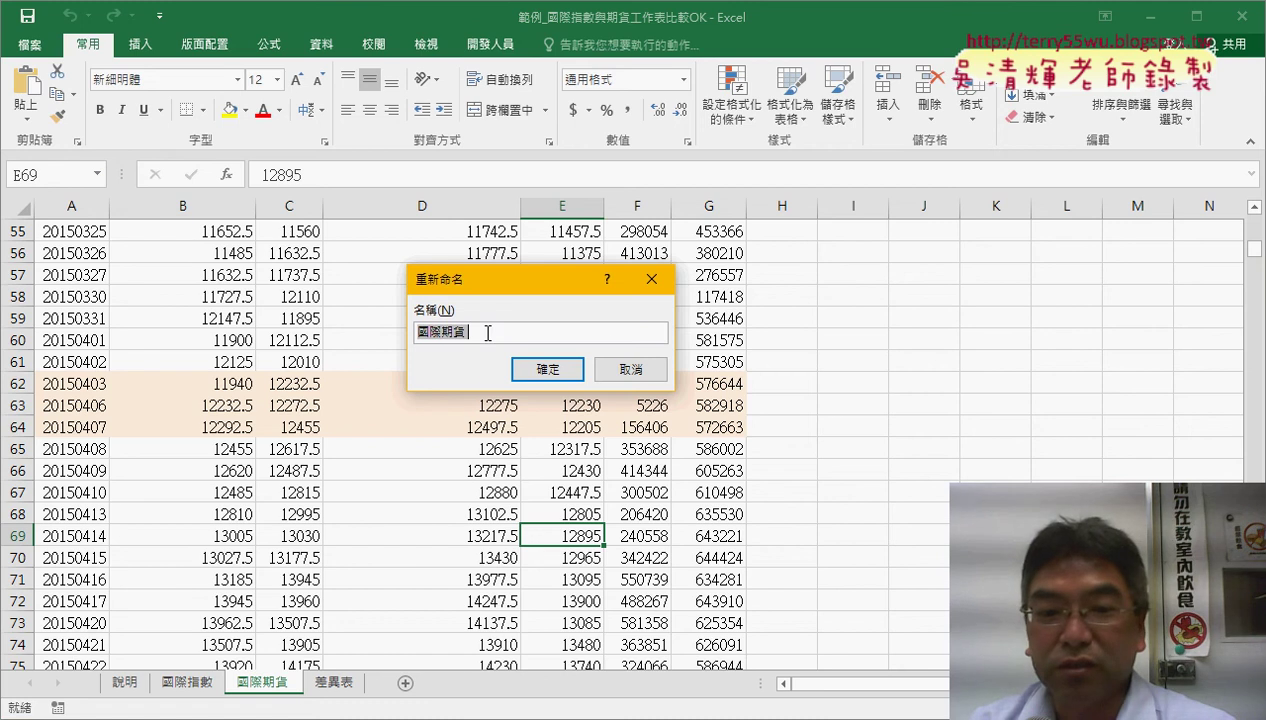
right_click(487, 333)
click(530, 366)
click(630, 369)
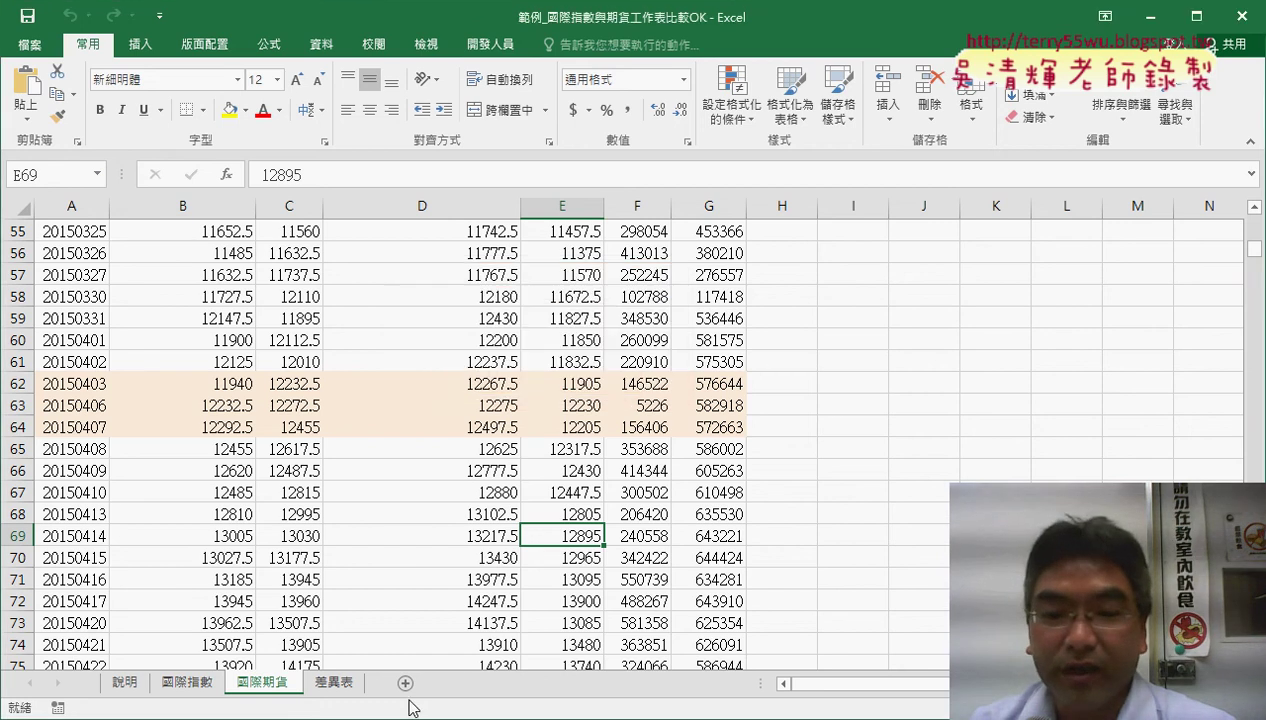
mouse_move(410, 710)
click(720, 620)
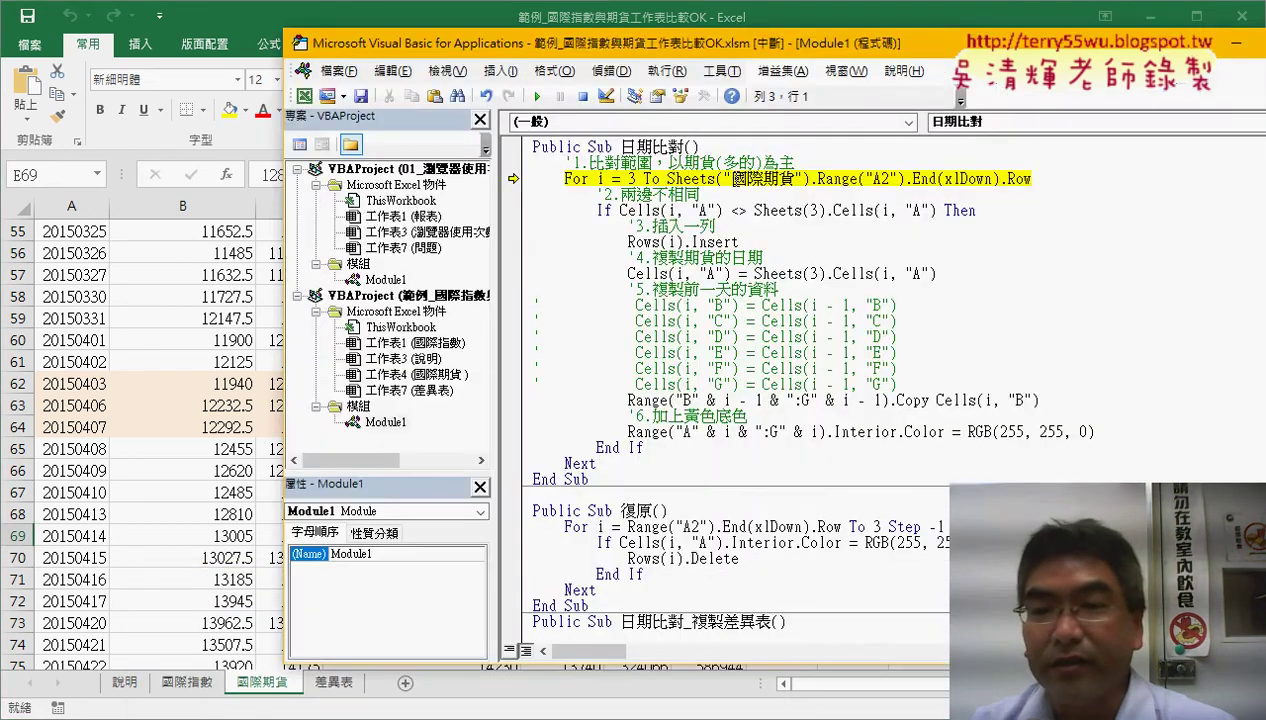
Step: Paste the copied 國際期貨 name into the For line, finish the run, and breakpoint Rows(i).Insert
drag(731, 178, 795, 180)
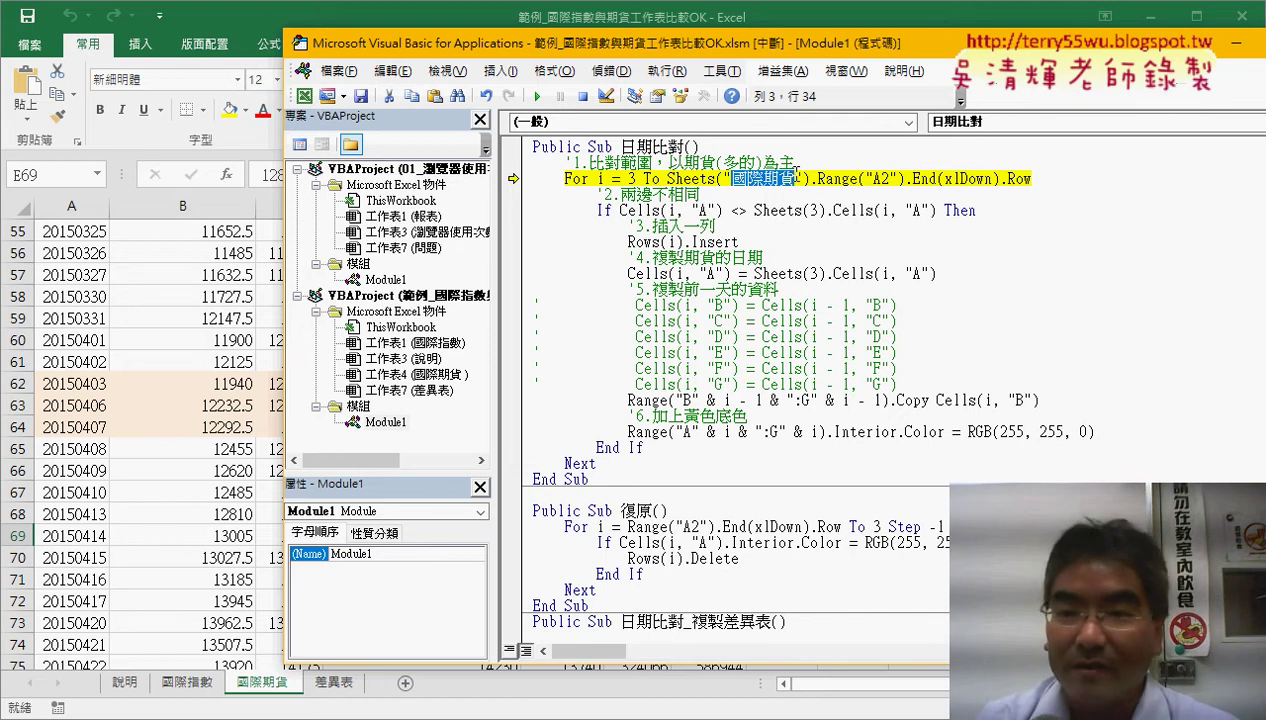
key(ctrl+v)
click(940, 384)
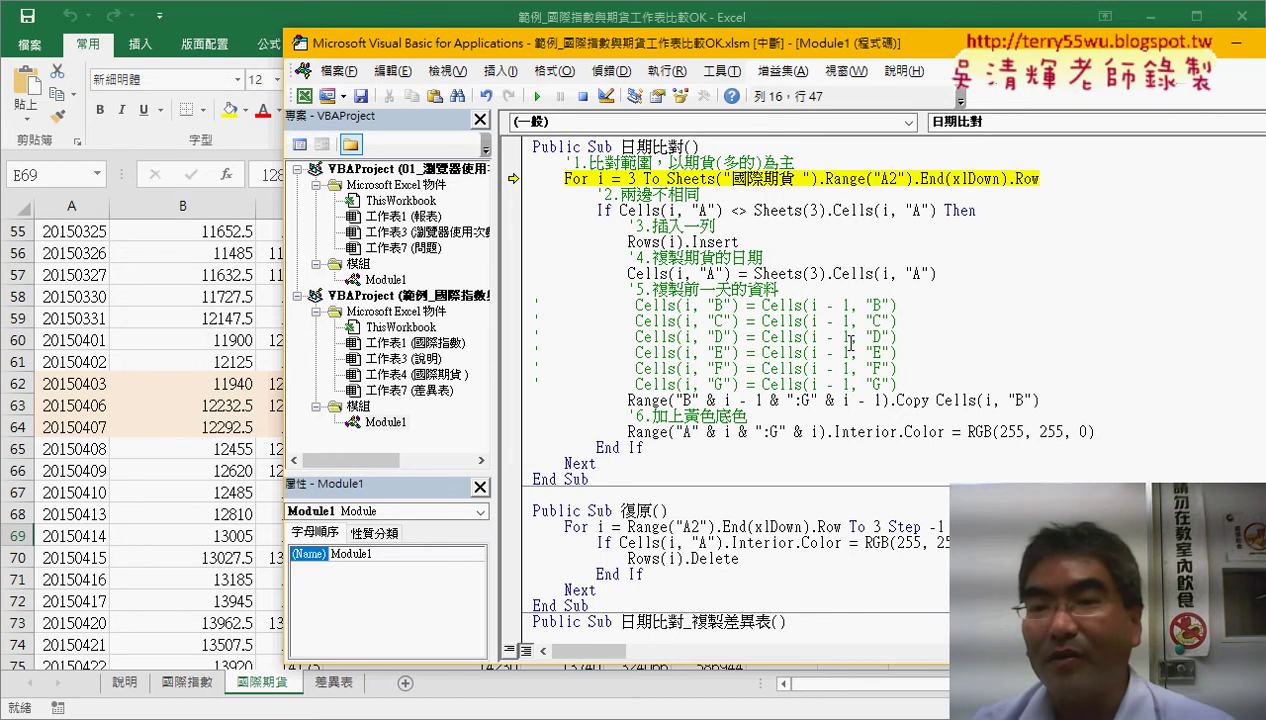
click(539, 98)
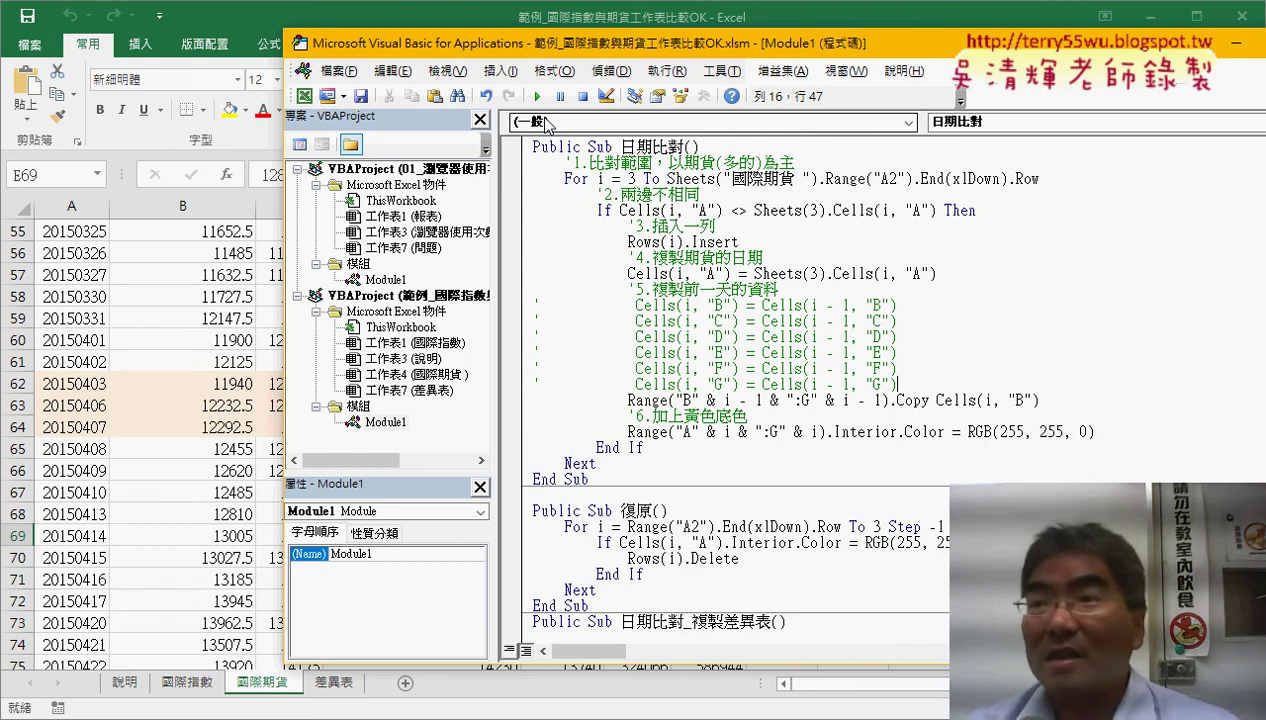
click(517, 243)
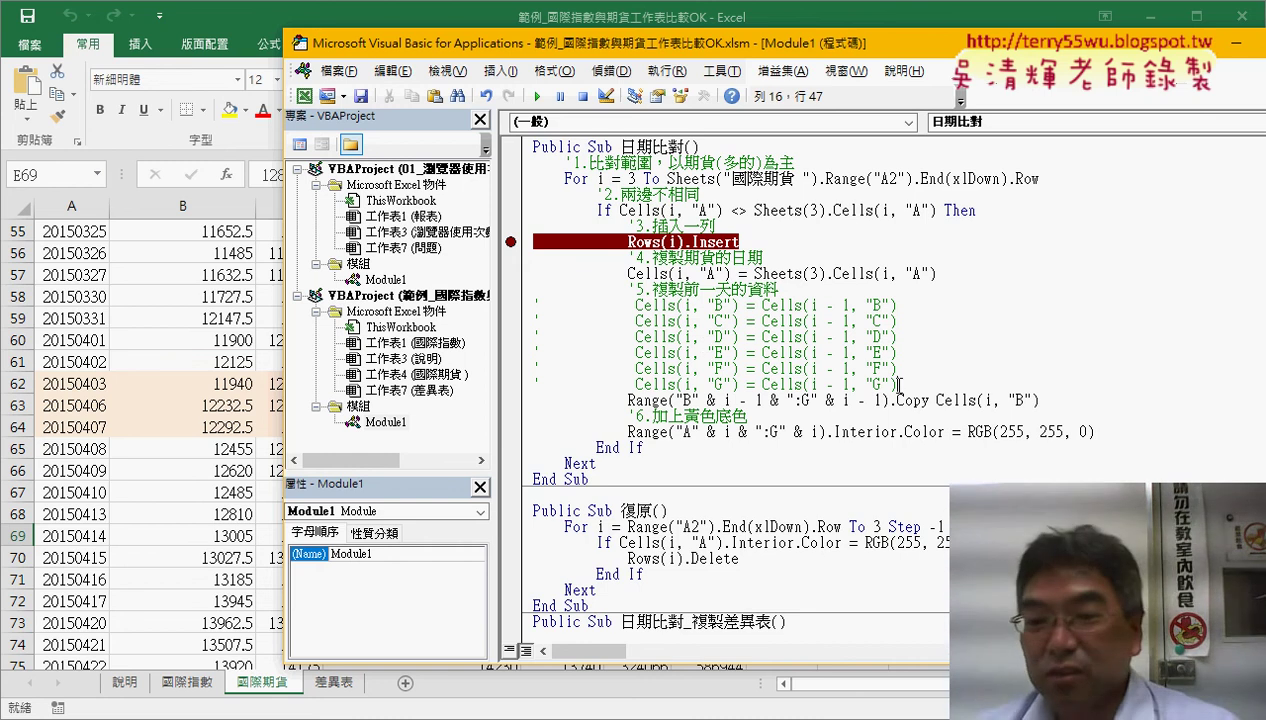
Step: Delete the six commented-out Cells(i, "B"…"G") lines and highlight the Range(...).Copy statement
drag(899, 385, 535, 305)
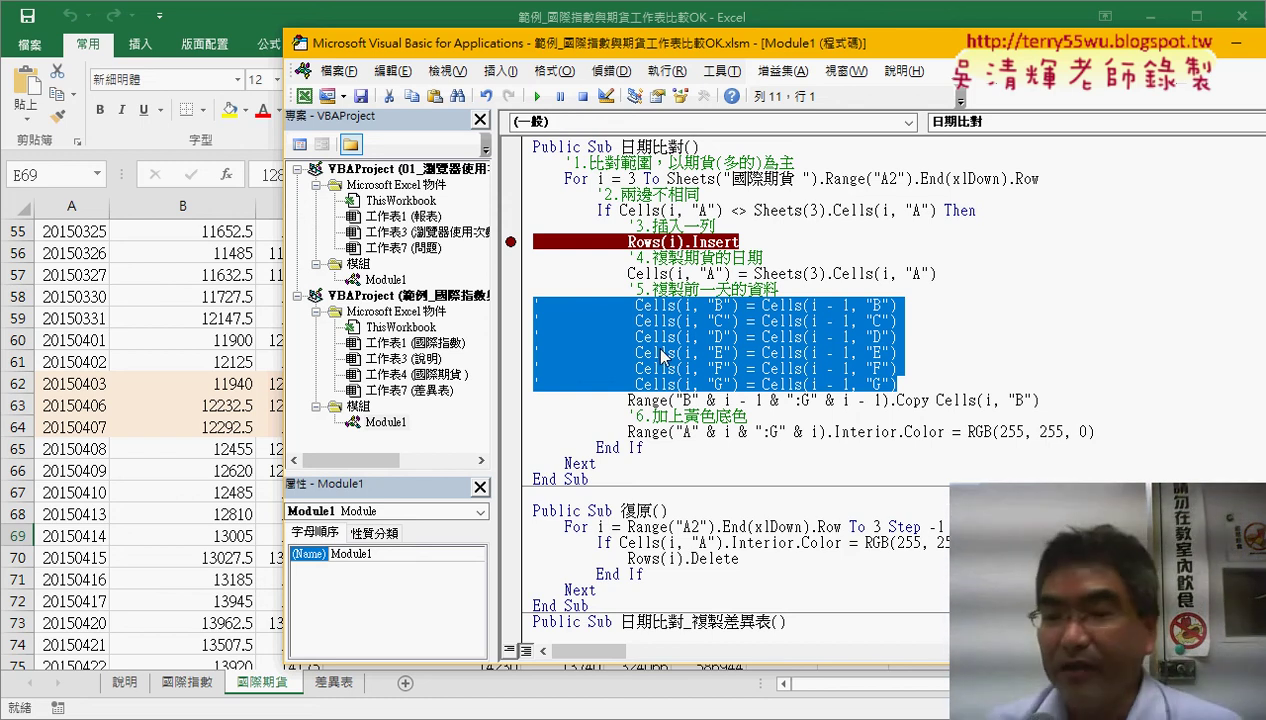
key(Delete)
key(Delete)
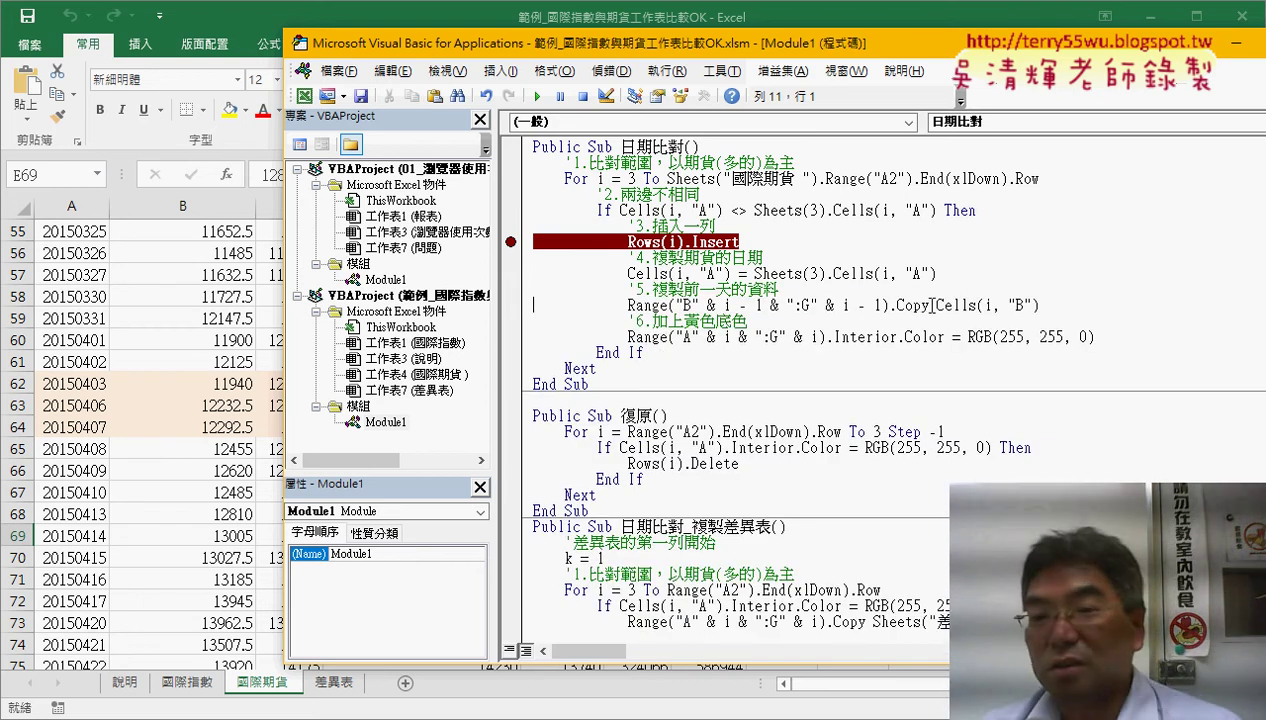
drag(931, 305, 630, 306)
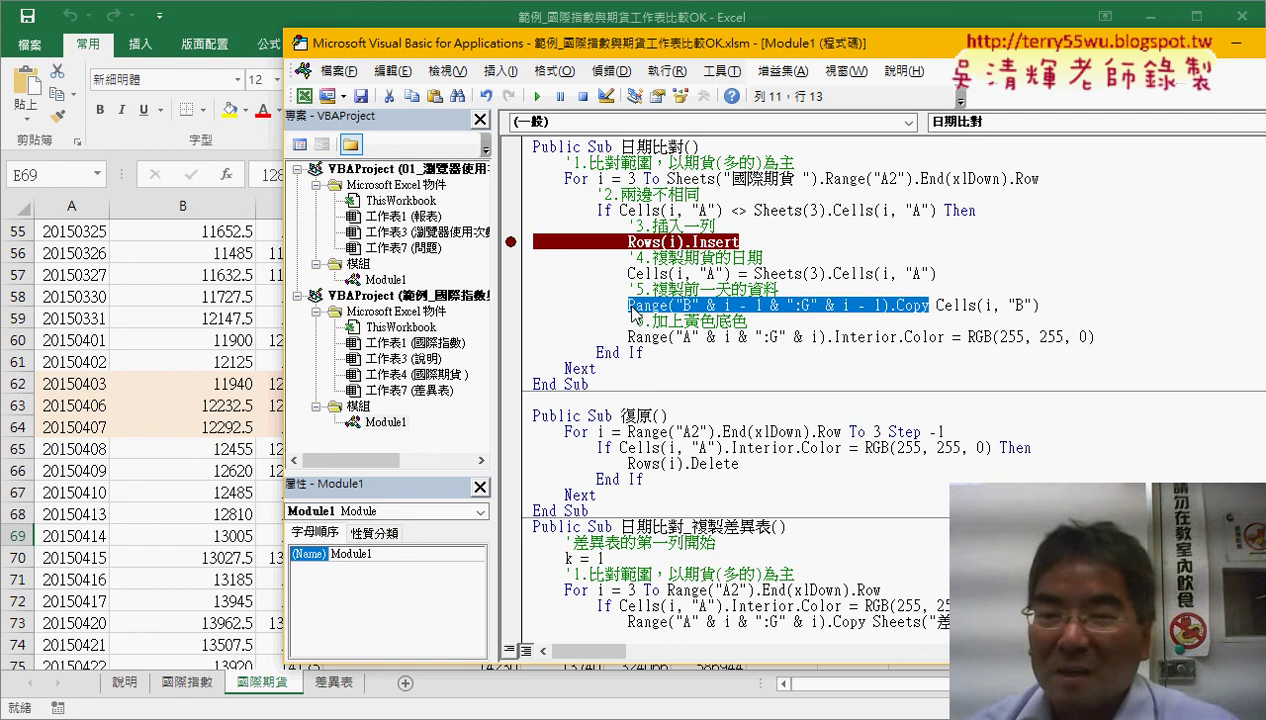
Step: Remove the Rows(i).Insert breakpoint and shift the editor window further left
click(509, 242)
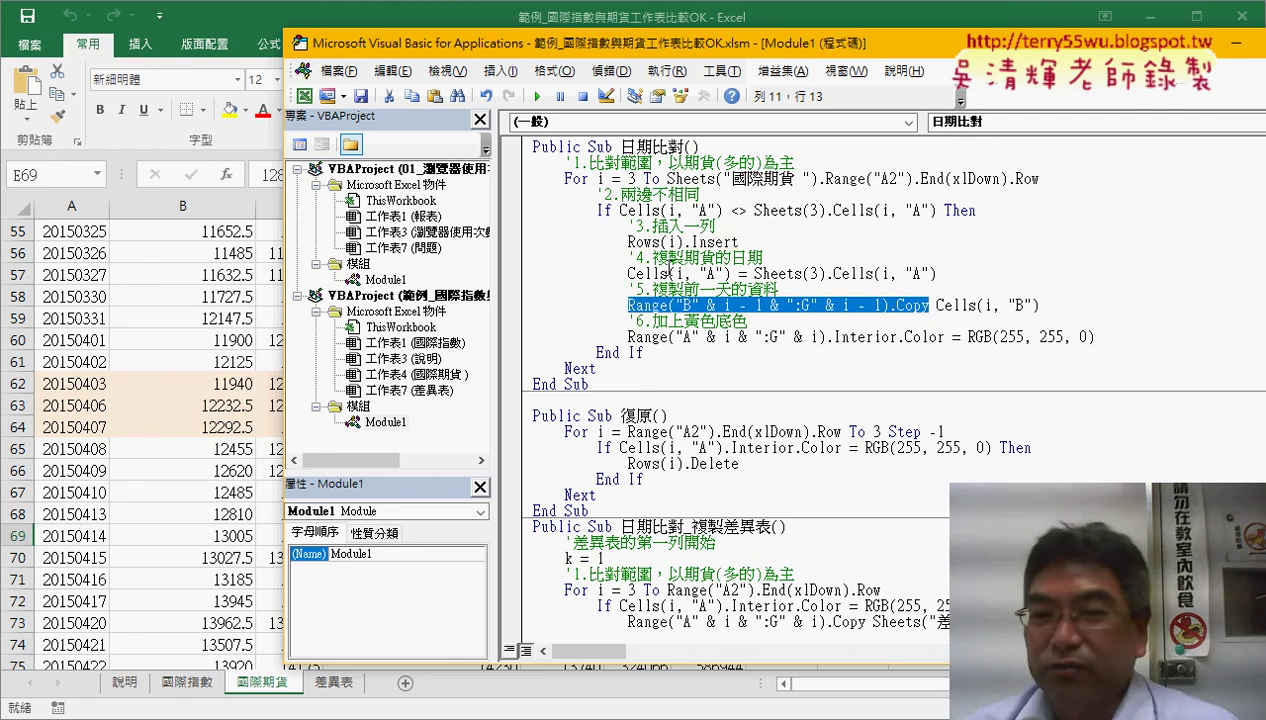
click(754, 337)
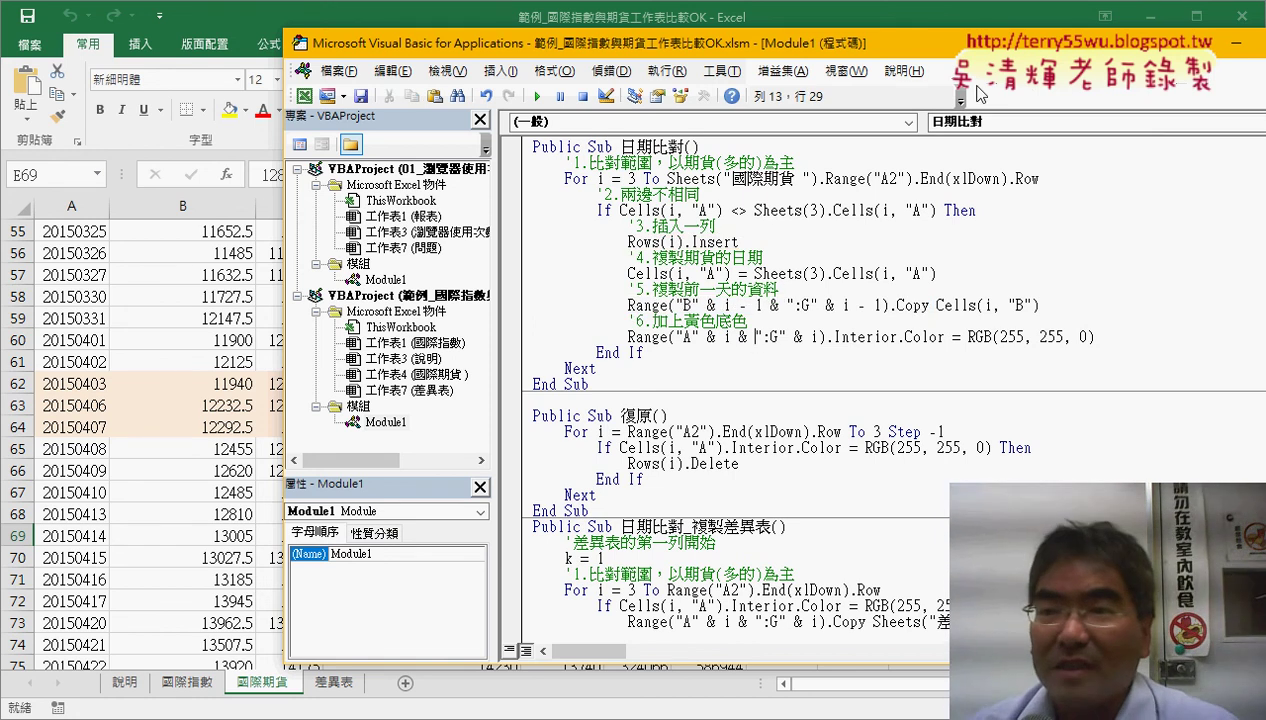
drag(960, 45, 775, 55)
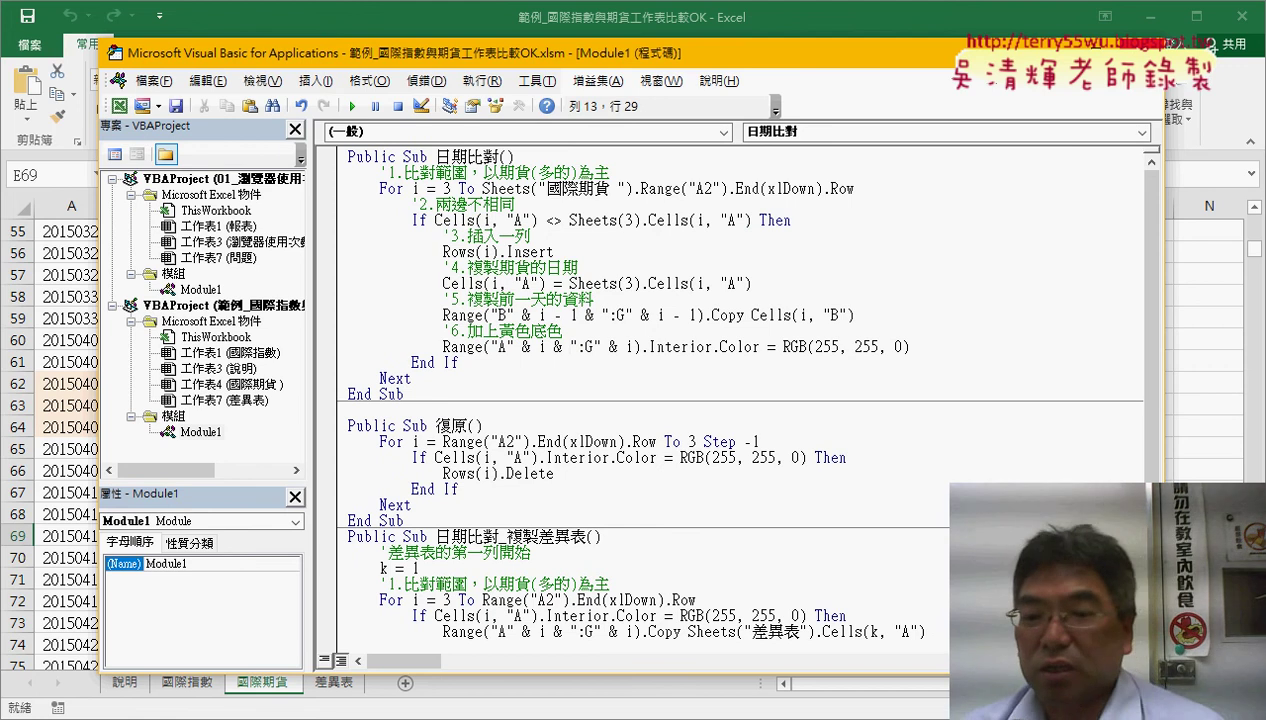
scroll(1130, 53, down, 5)
Step: Close the VBA editor, view the Google Drive unit 01 folder, then return to 01_瀏覽器使用次數OK
click(1135, 53)
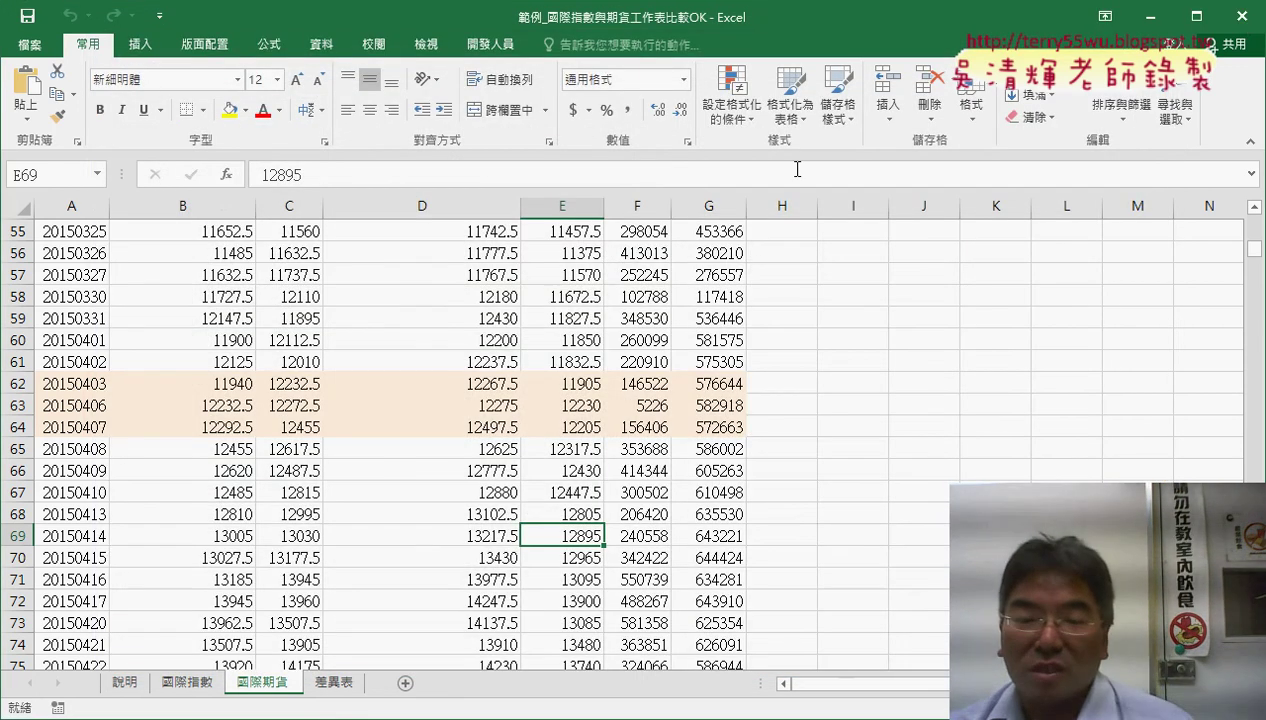
mouse_move(316, 712)
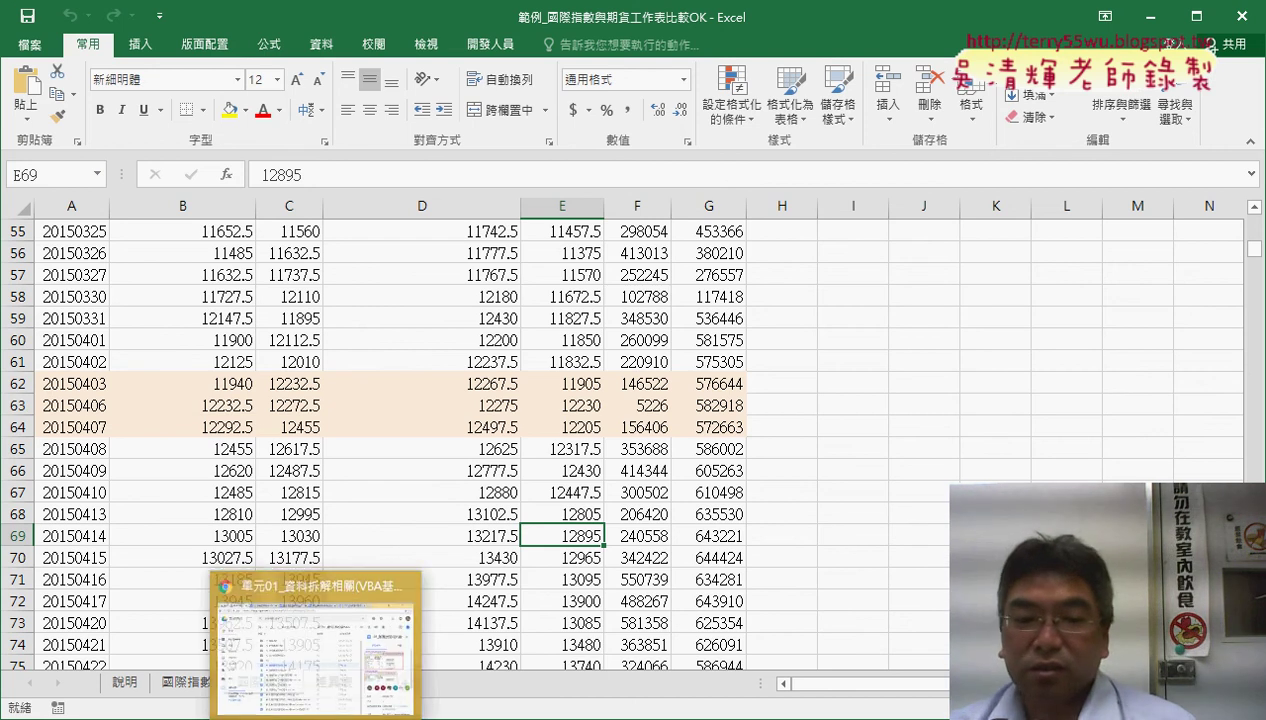
click(320, 688)
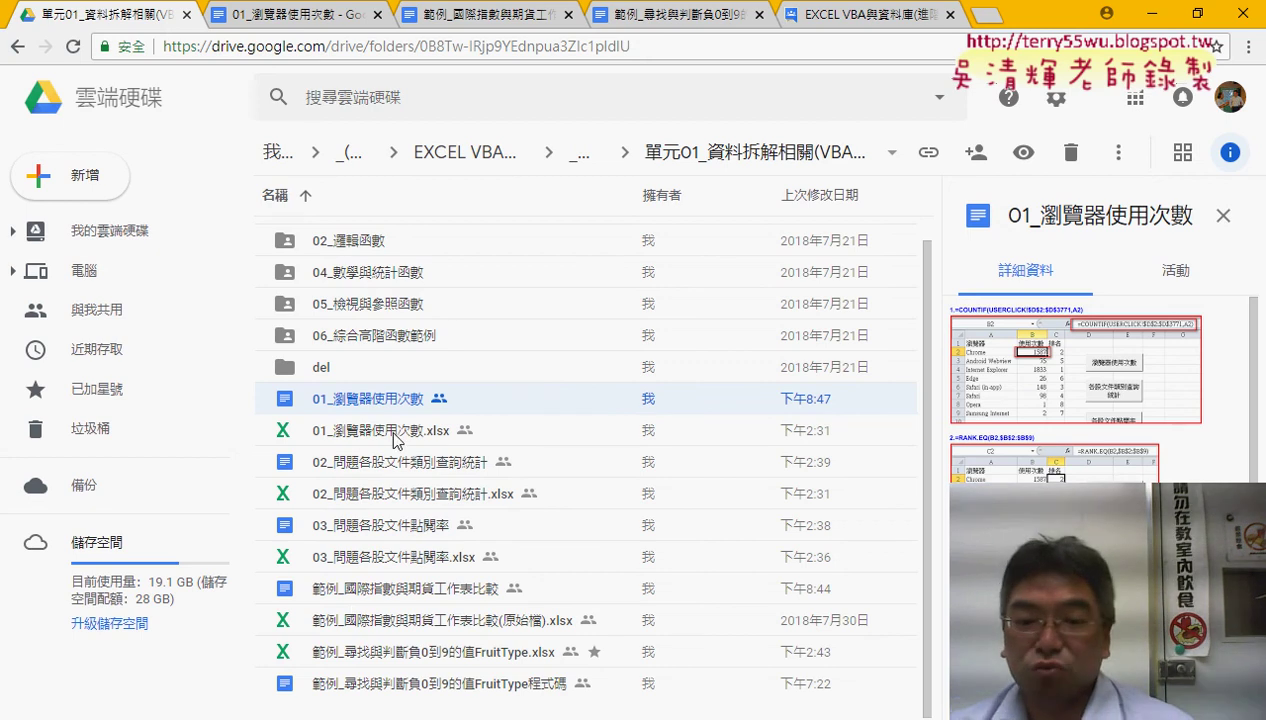
mouse_move(460, 719)
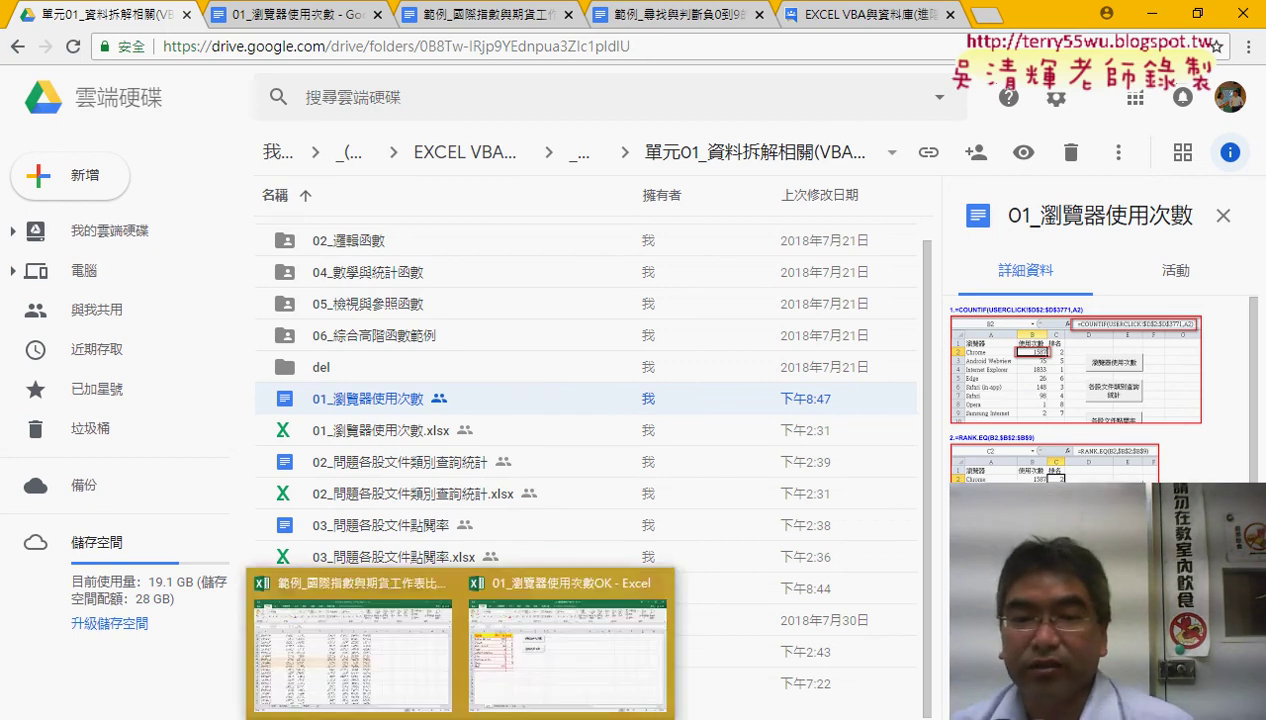
click(552, 647)
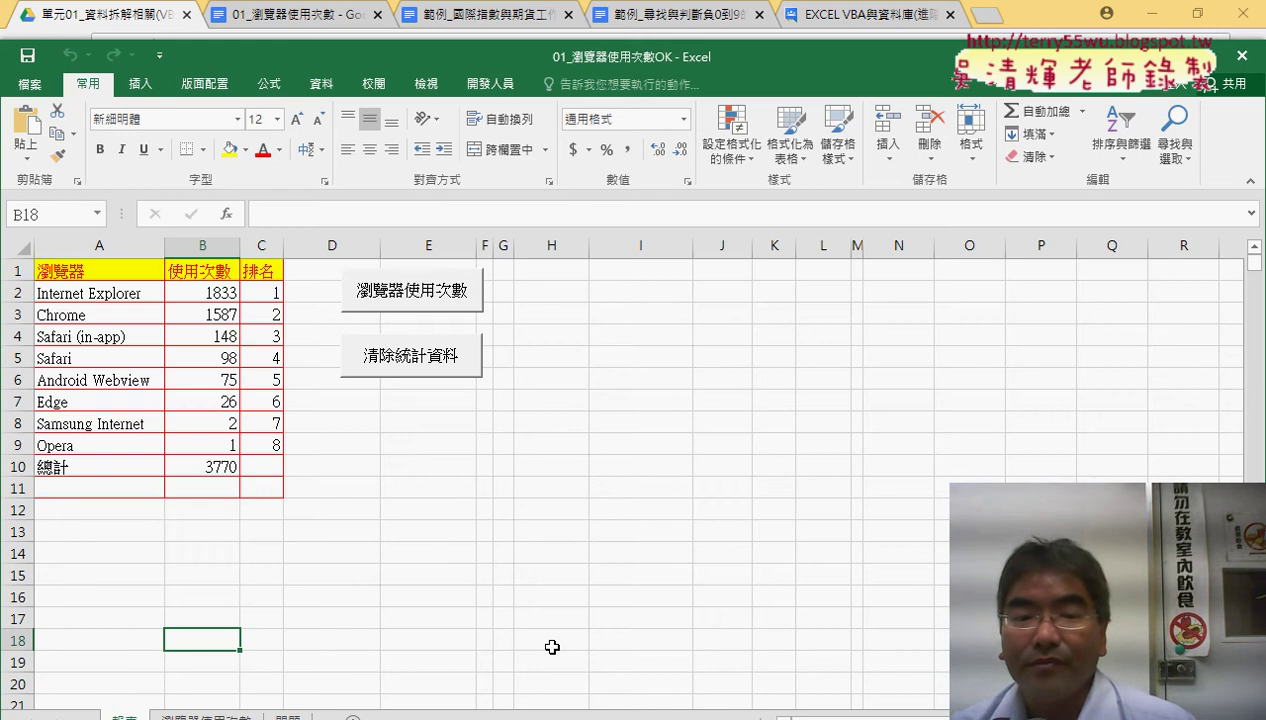
Step: Clear the usage counts and rankings with the 清除統計資料 button and maximize Excel
click(412, 370)
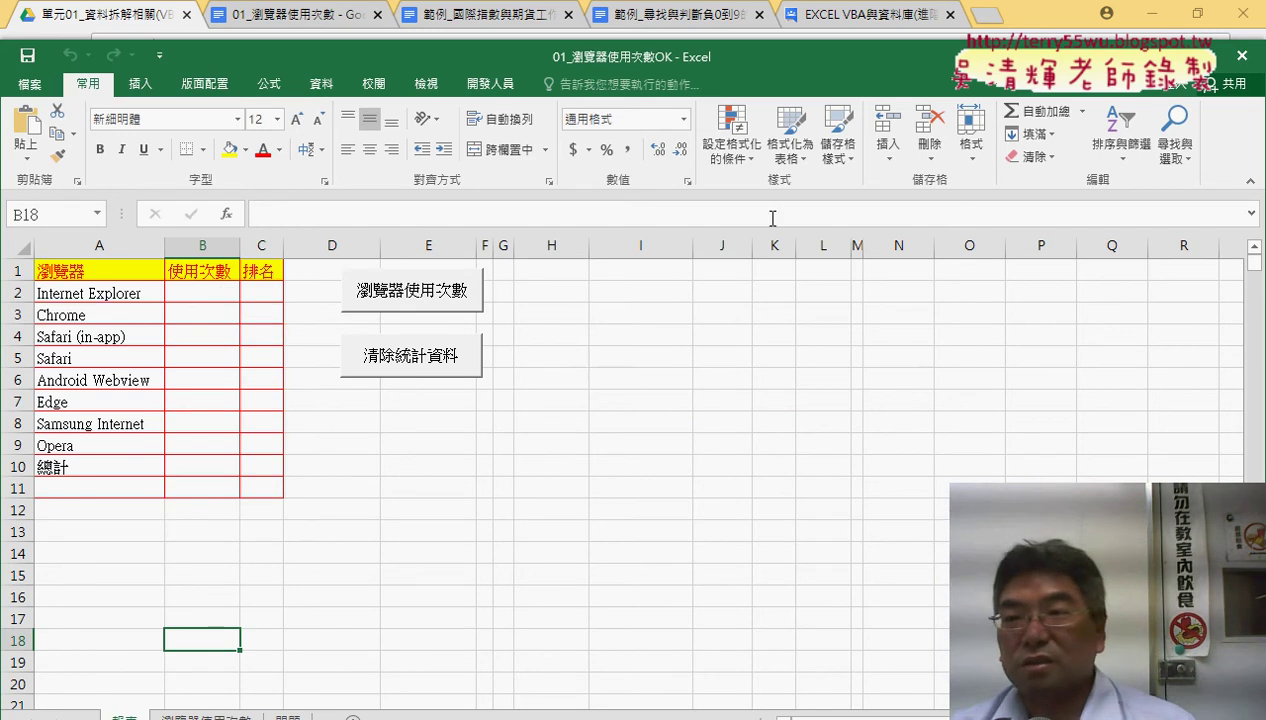
click(1196, 56)
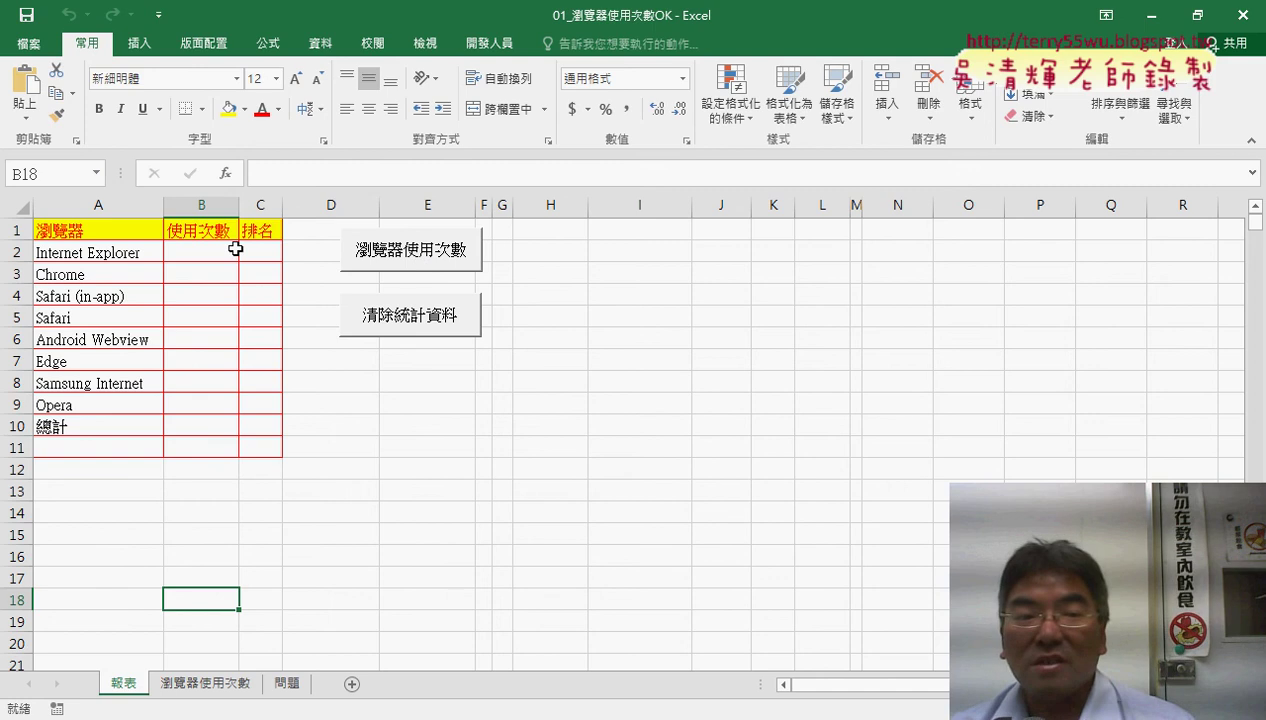
Step: Autofit browser column D on 瀏覽器使用次數 to show full names, then return to 報表
click(222, 688)
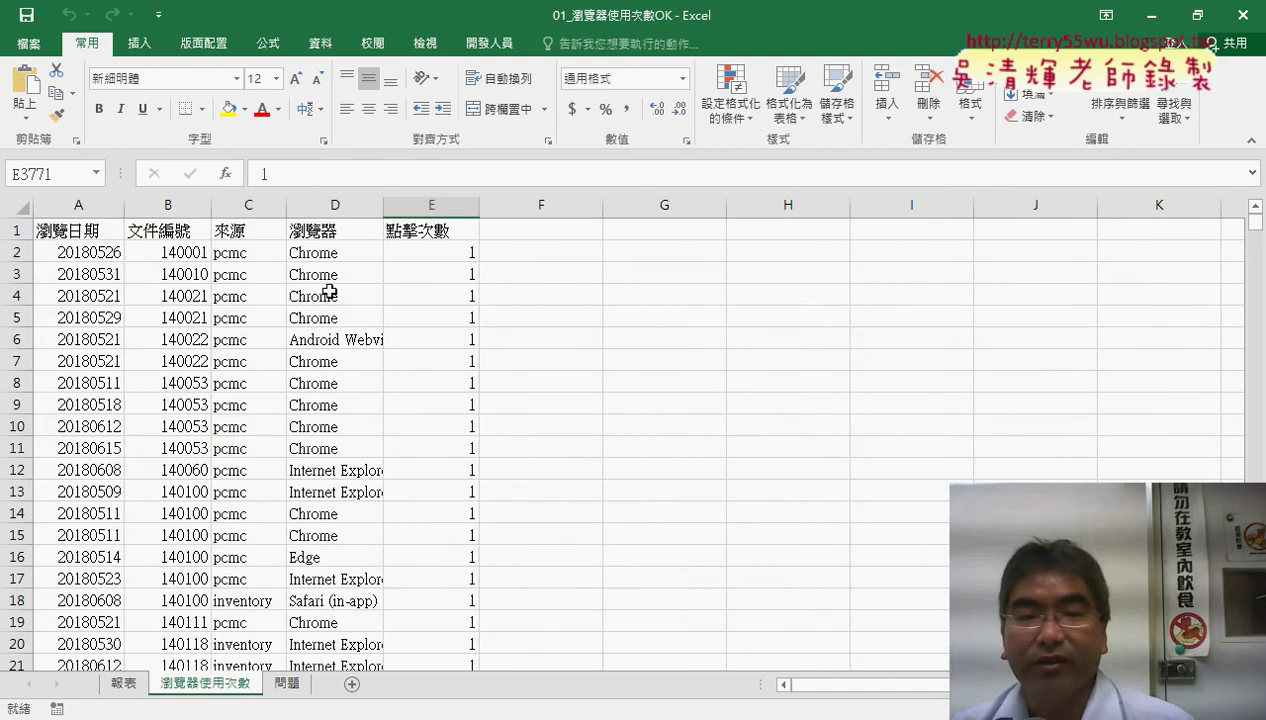
click(337, 203)
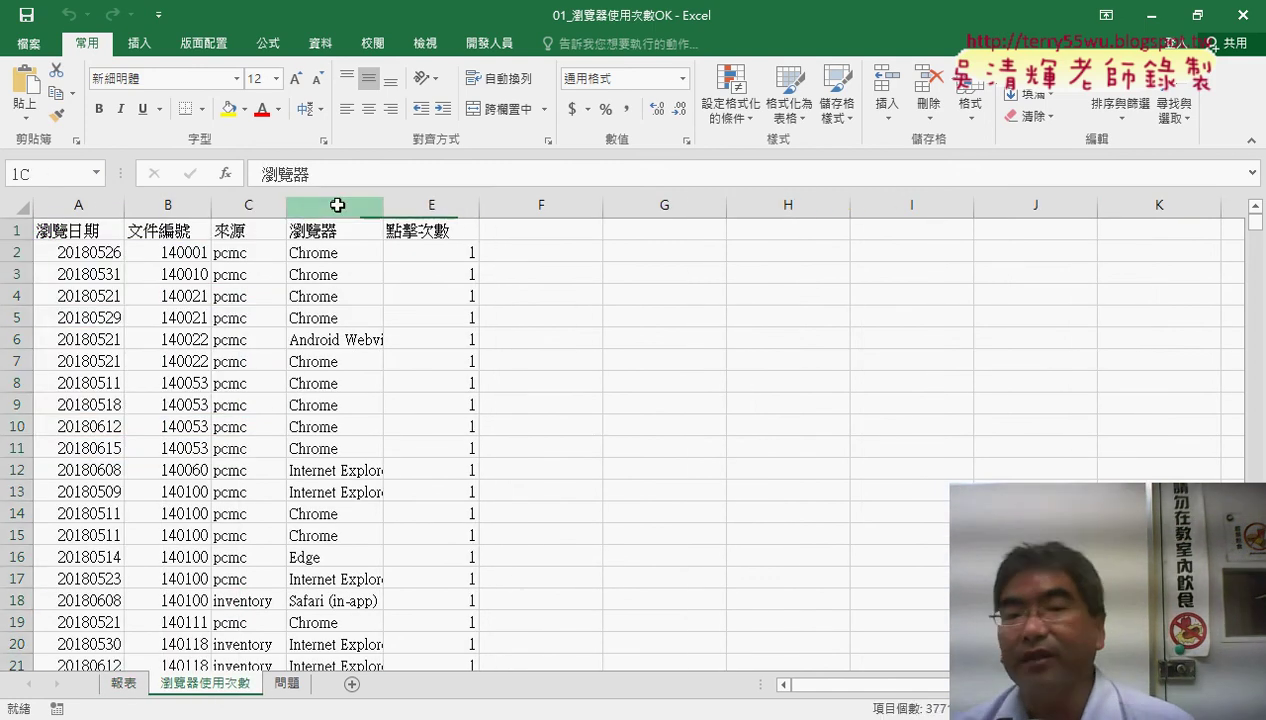
click(445, 248)
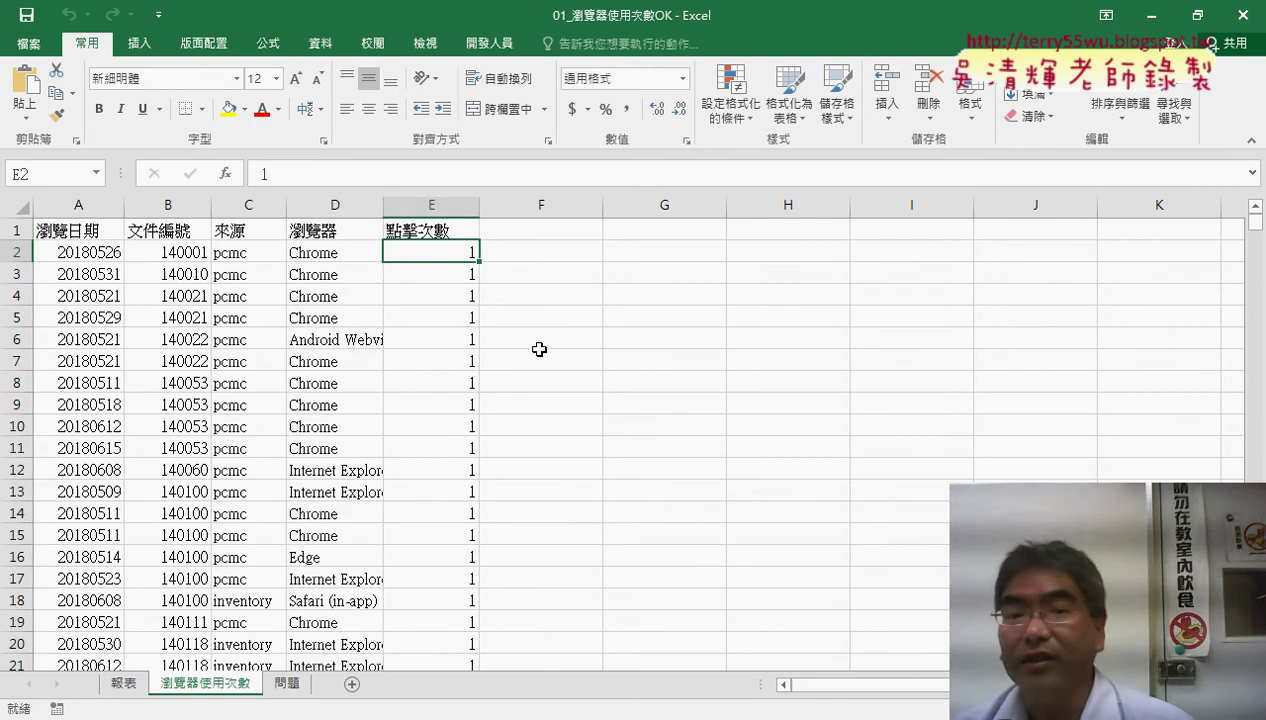
double_click(383, 210)
click(362, 337)
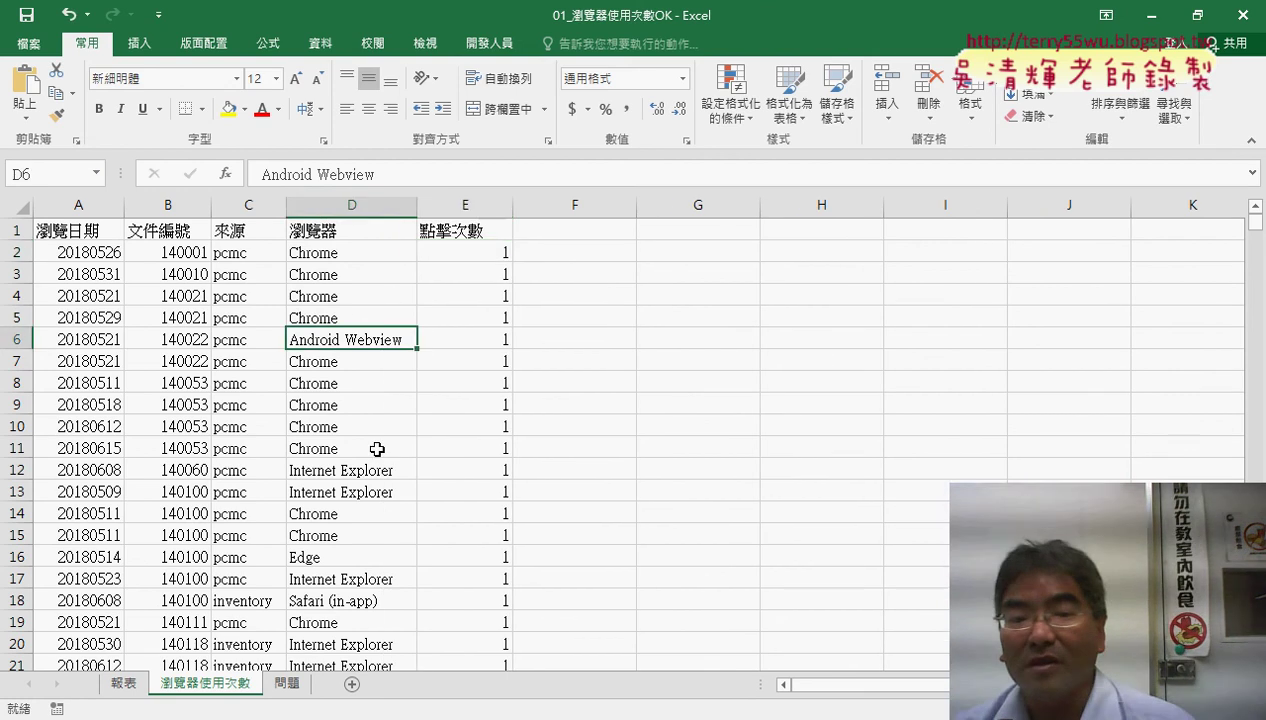
scroll(377, 449, down, 3)
scroll(381, 489, up, 3)
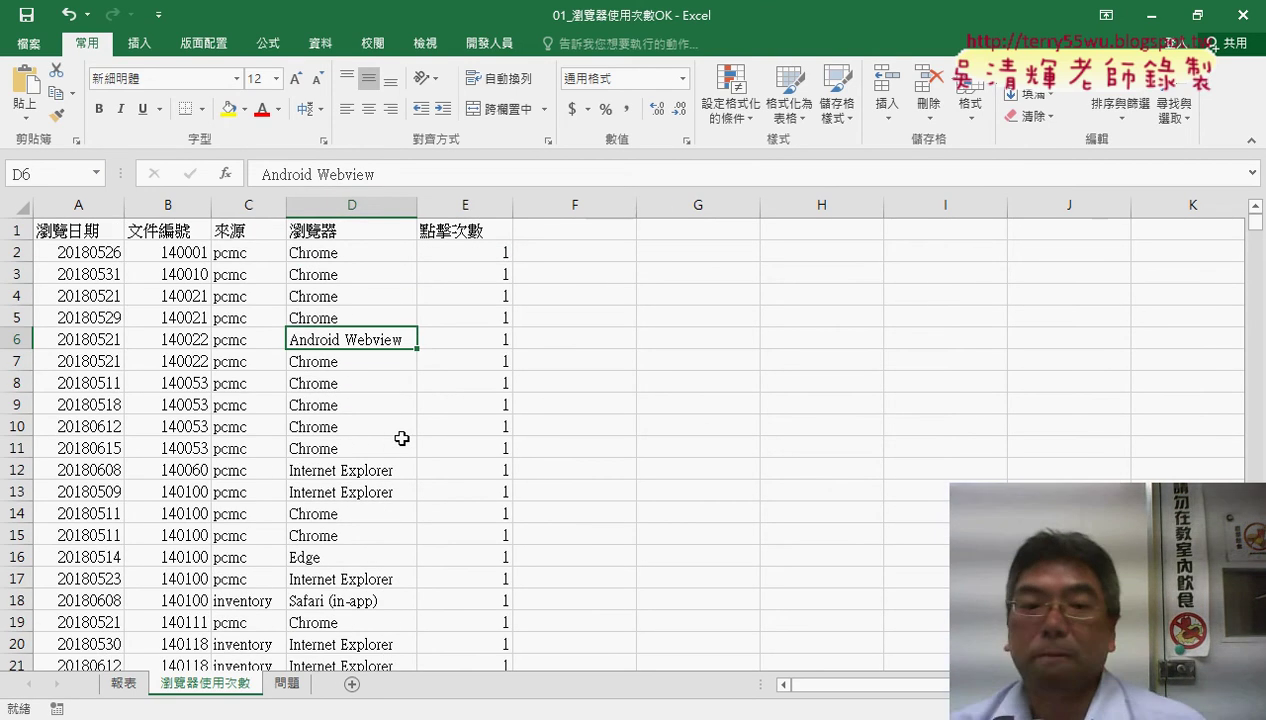
click(375, 205)
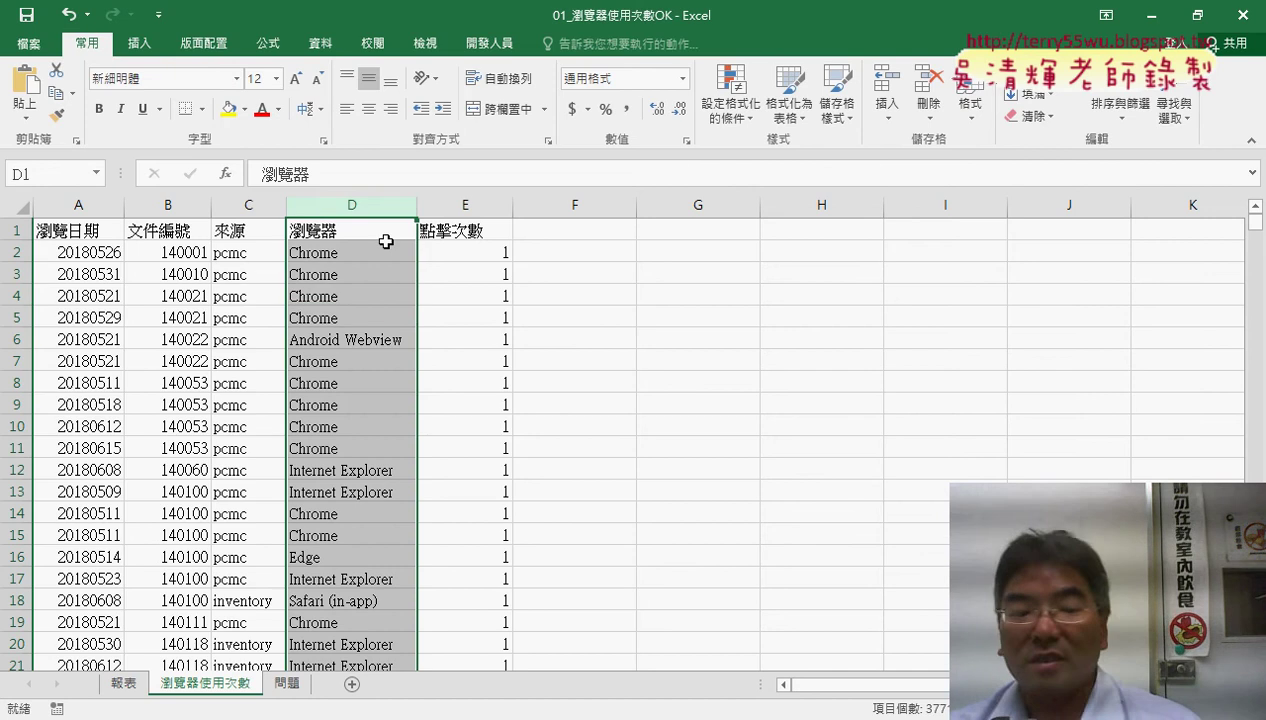
click(122, 684)
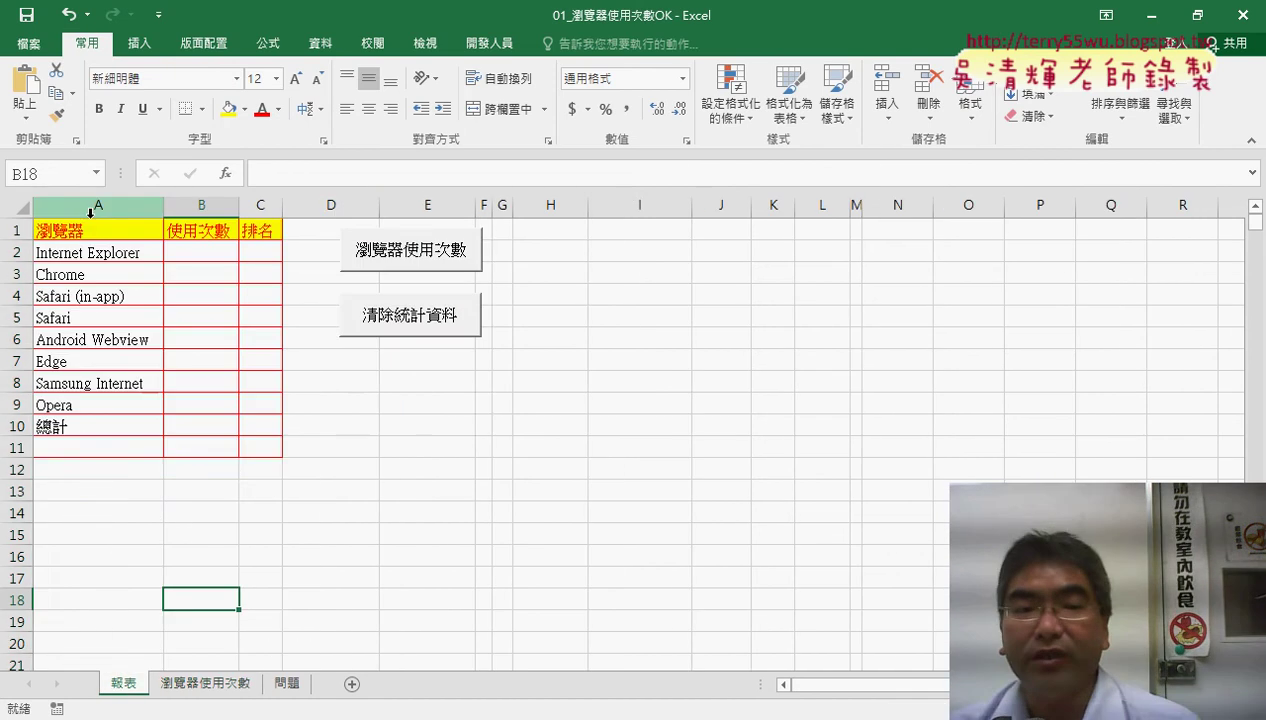
click(91, 207)
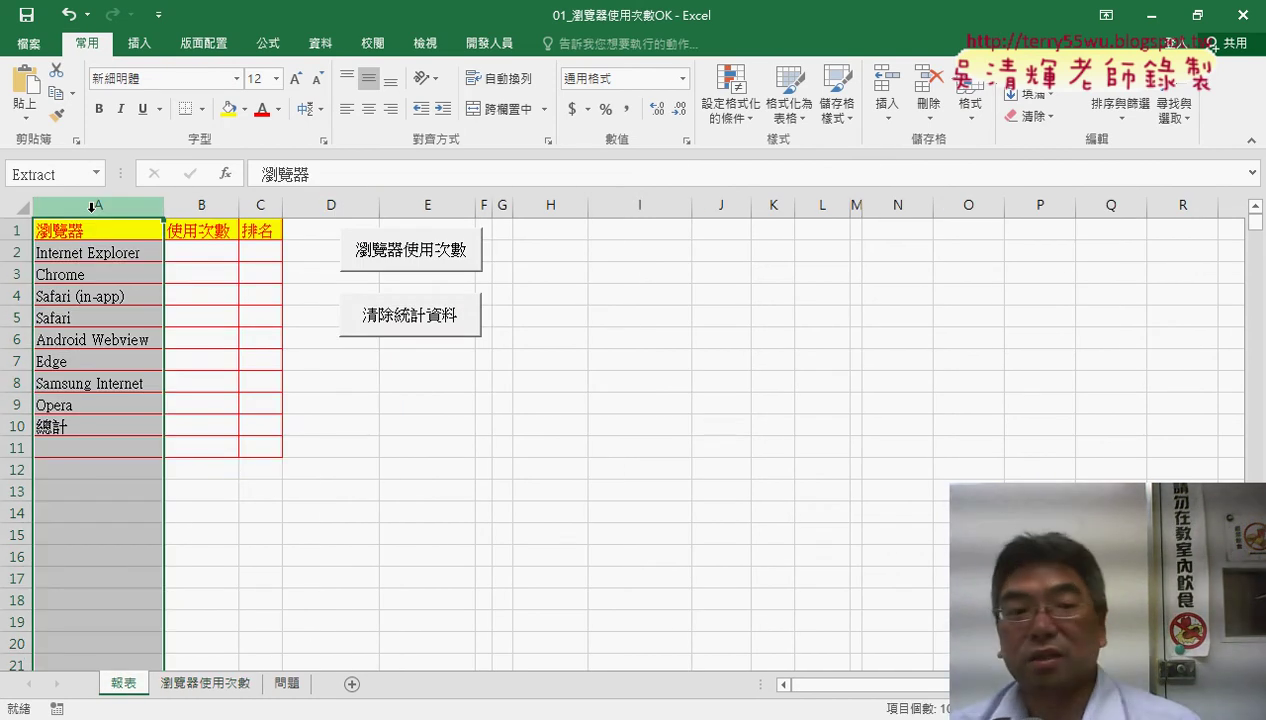
click(97, 433)
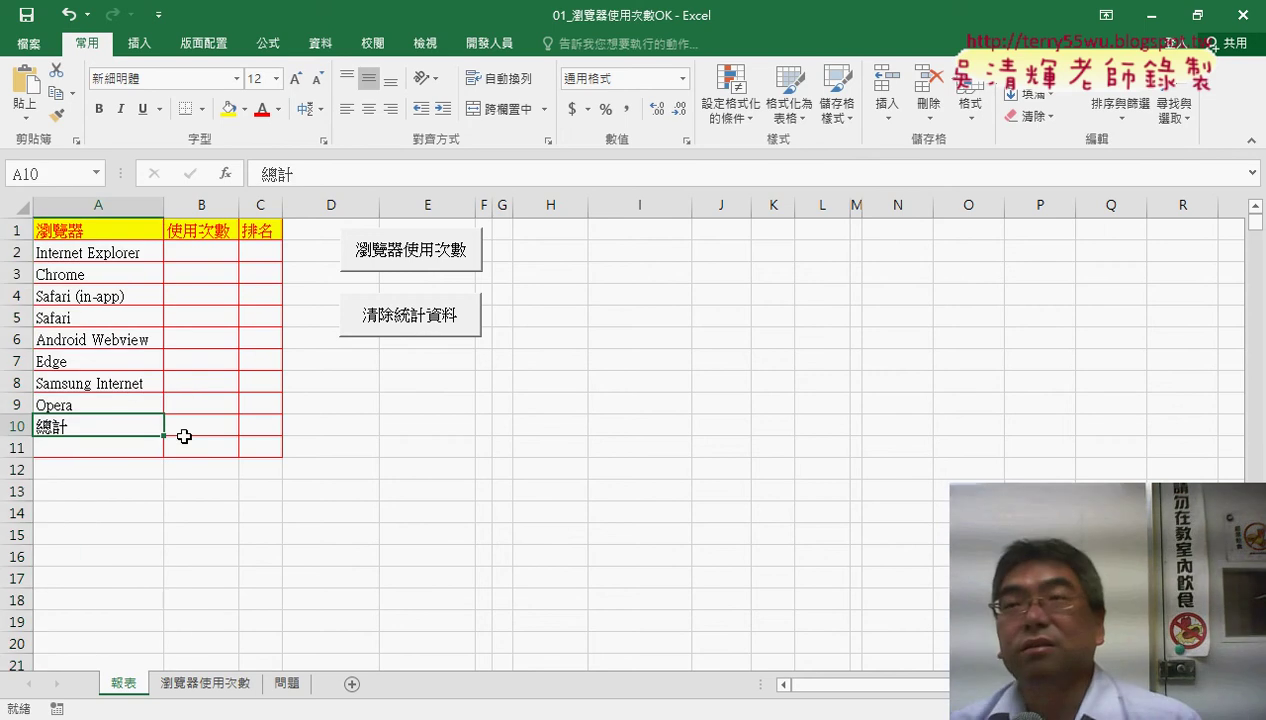
click(110, 203)
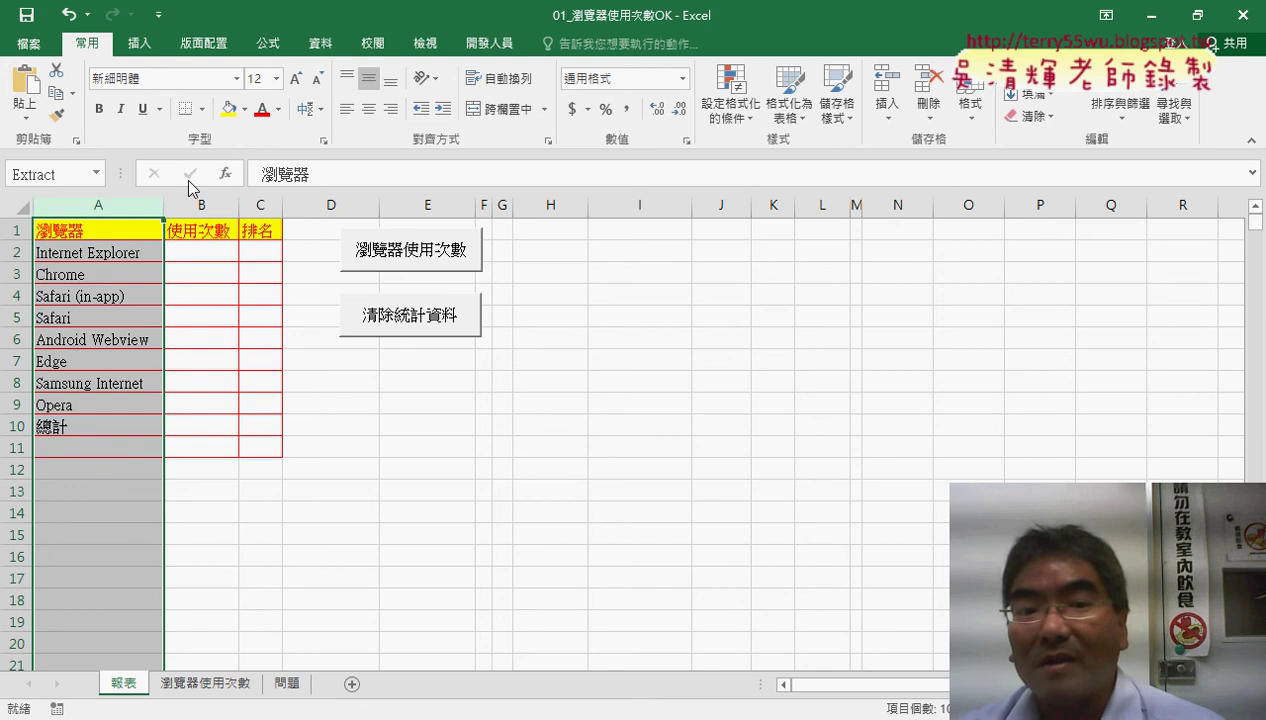
click(260, 205)
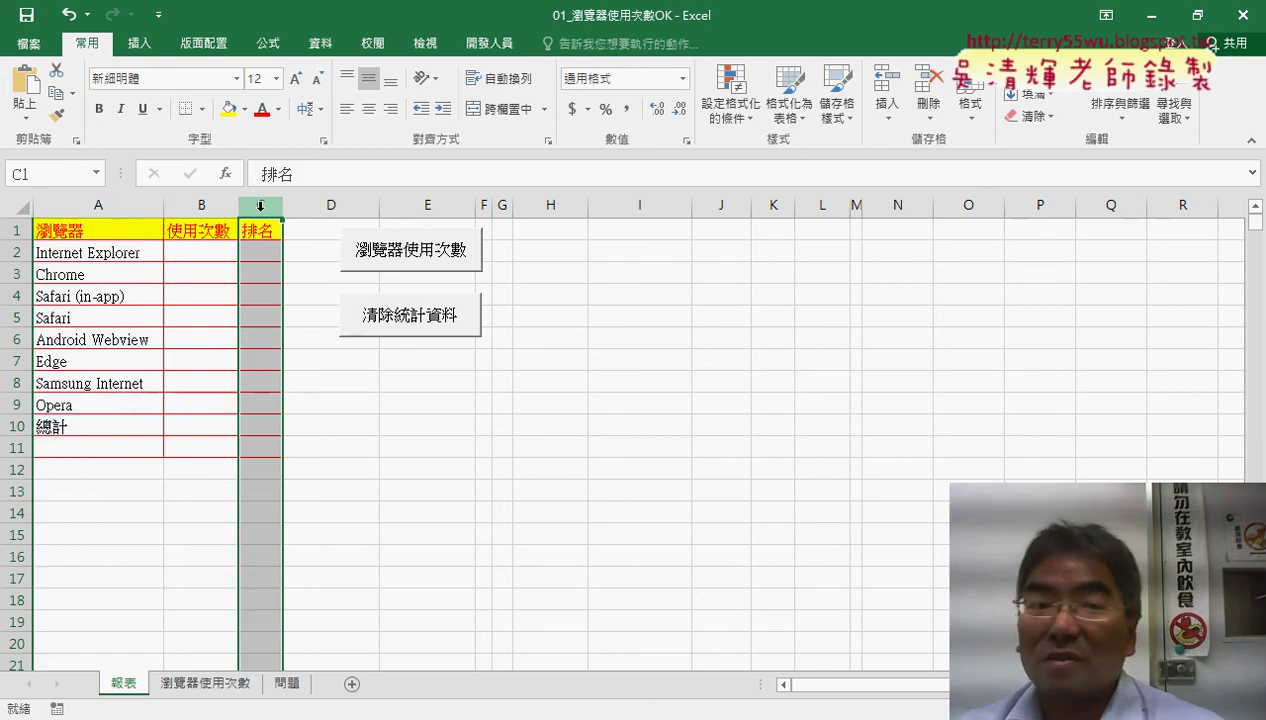
mouse_move(100, 232)
mouse_down()
mouse_move(186, 410)
mouse_move(206, 400)
mouse_up()
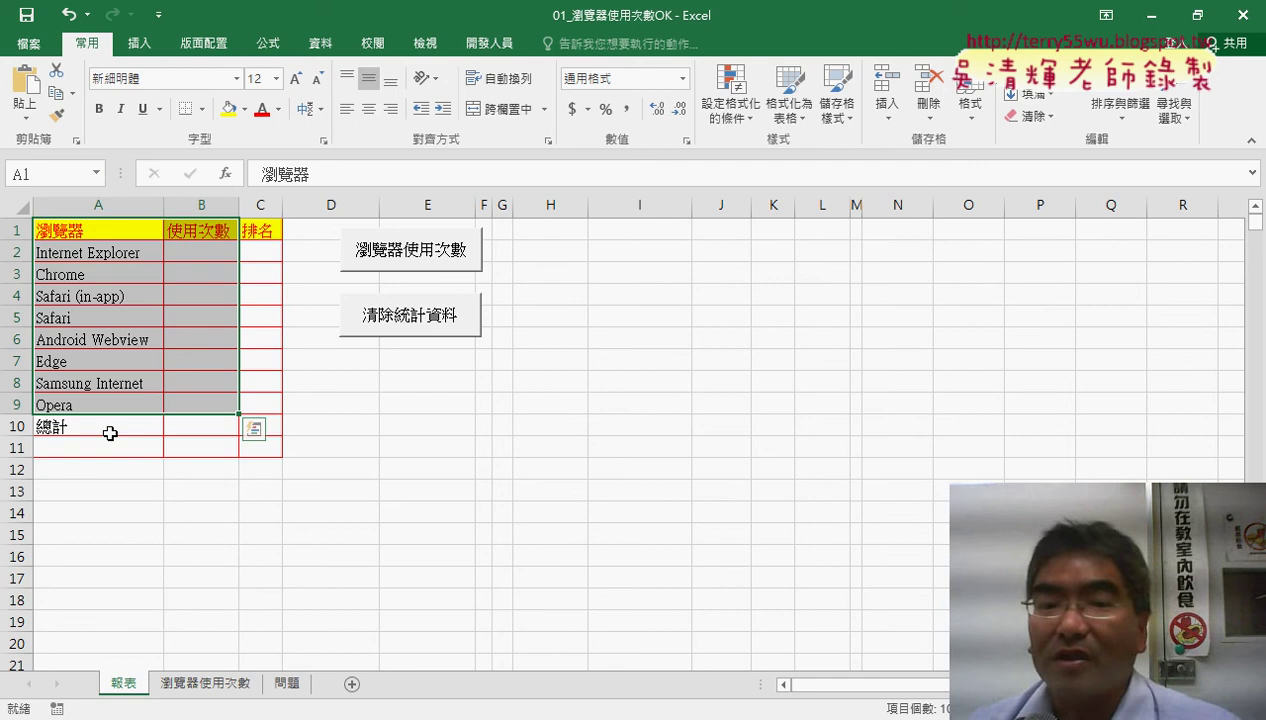
Step: Alternate the 瀏覽器使用次數 and 清除統計資料 buttons, finishing with counts totalling 3770 and ranks 1–8
click(645, 446)
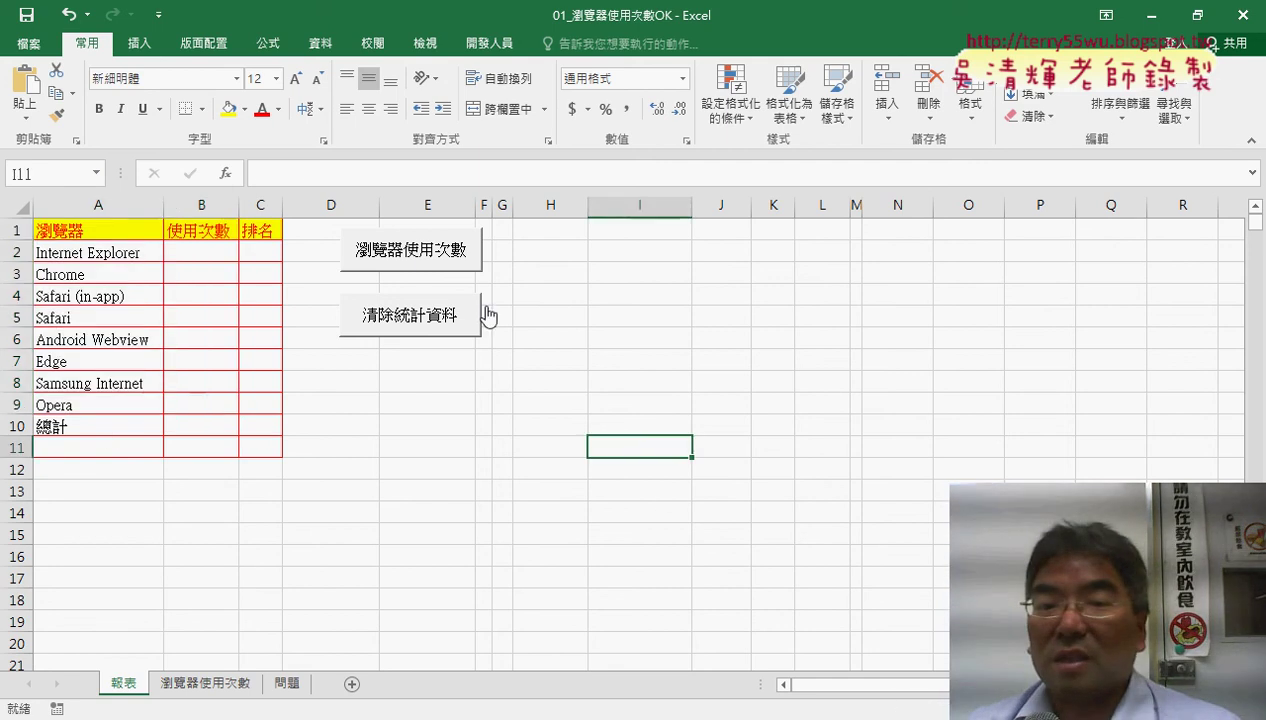
click(425, 260)
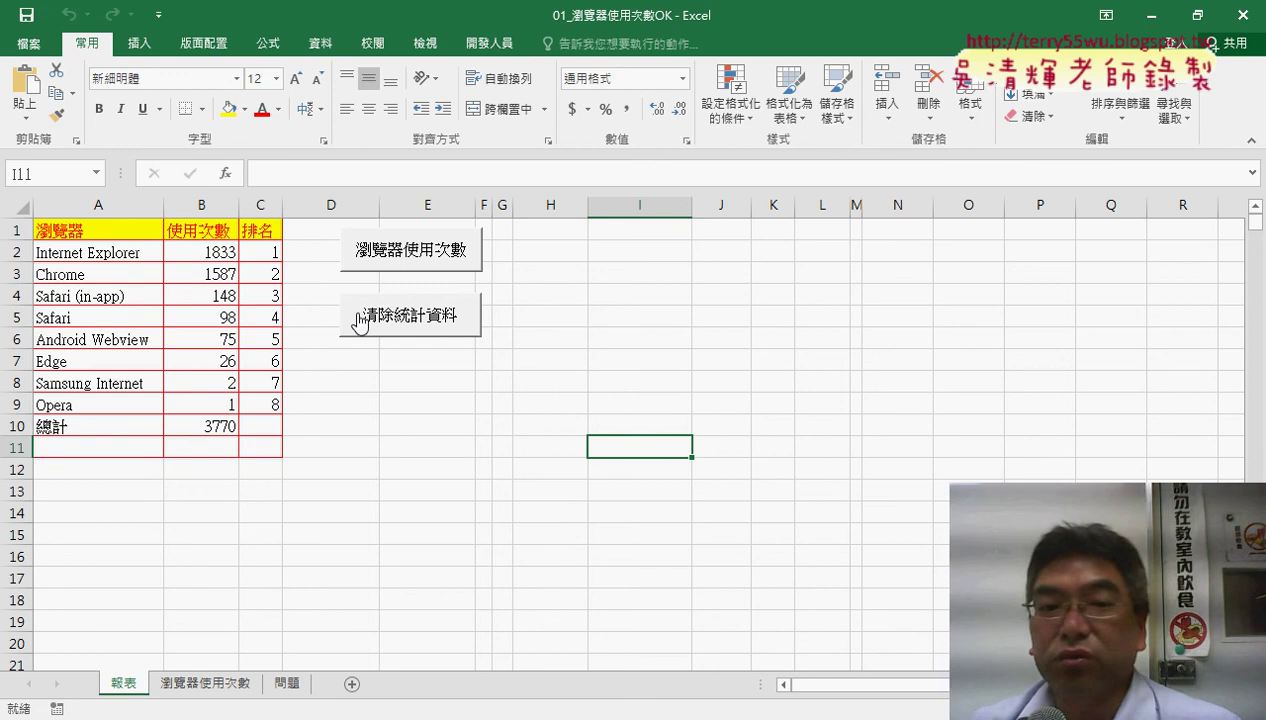
click(458, 317)
click(453, 264)
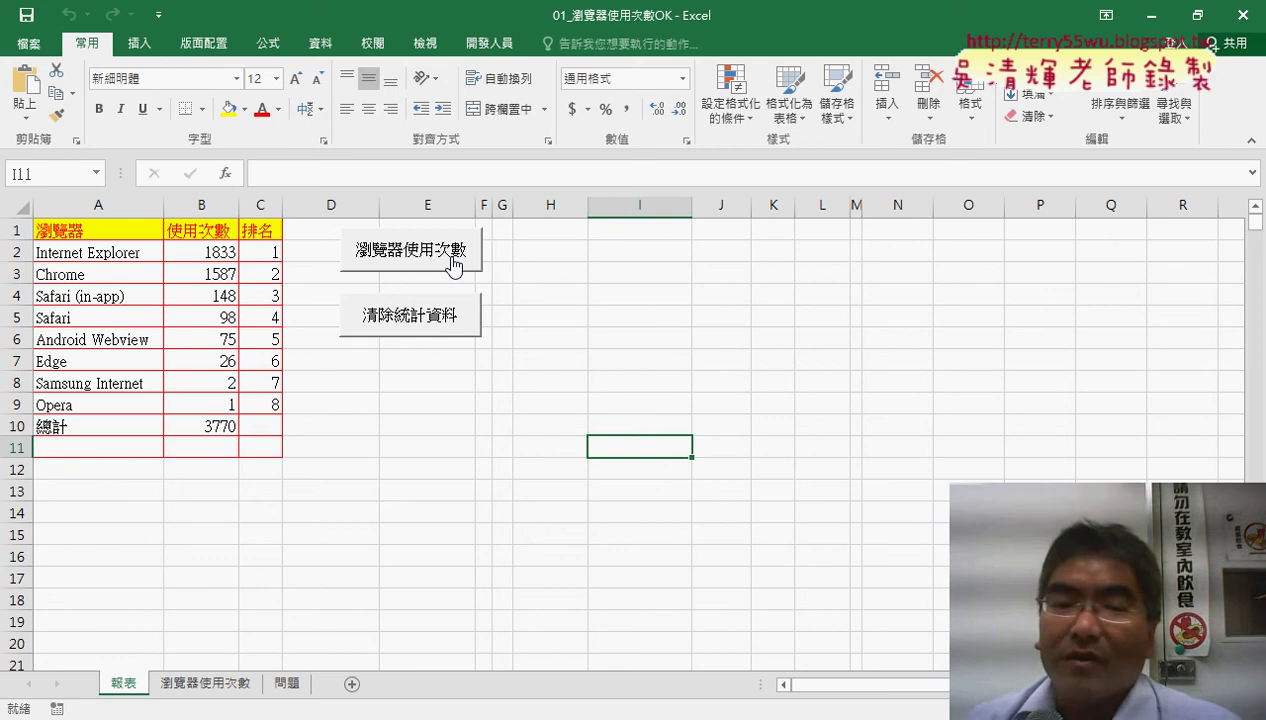
click(449, 323)
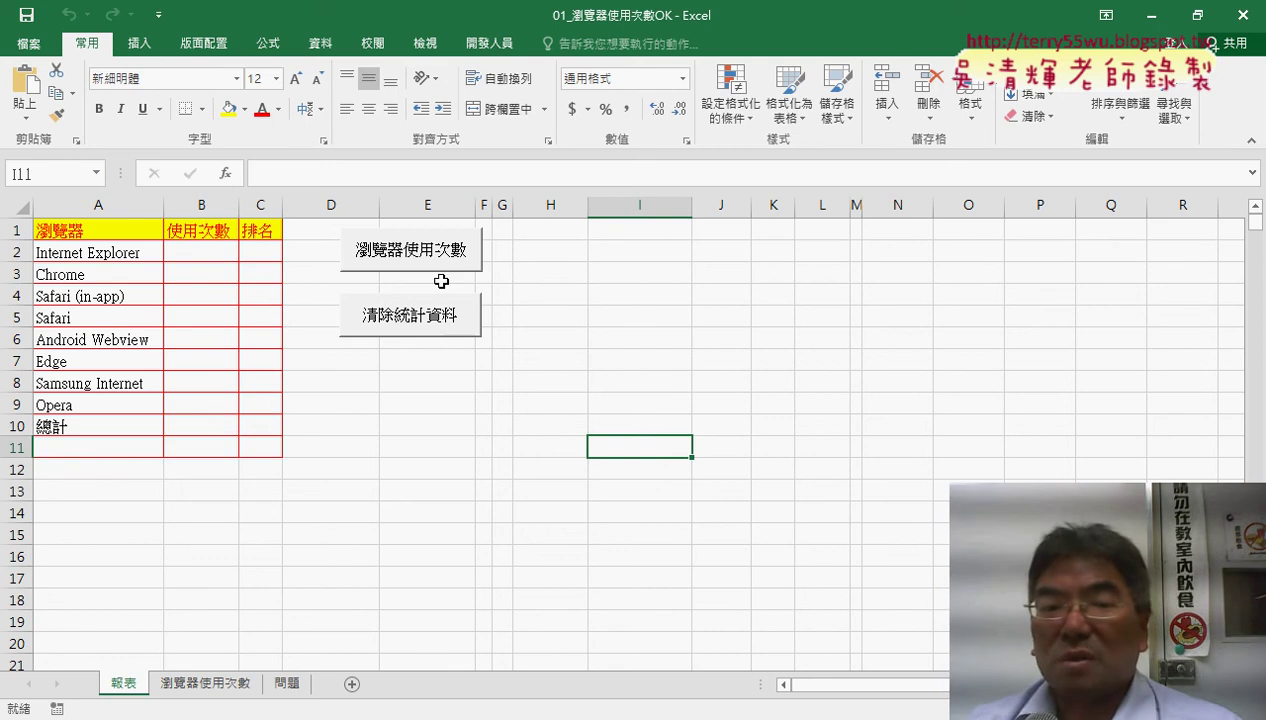
click(388, 257)
click(200, 252)
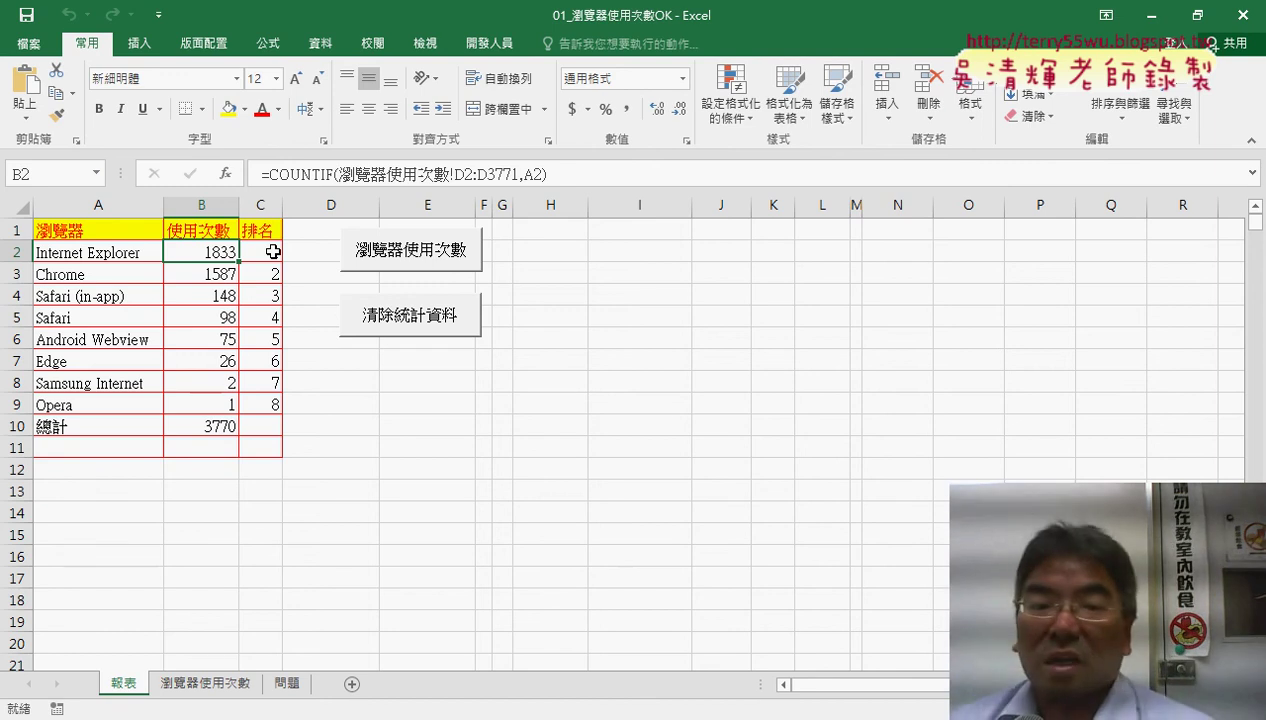
click(400, 322)
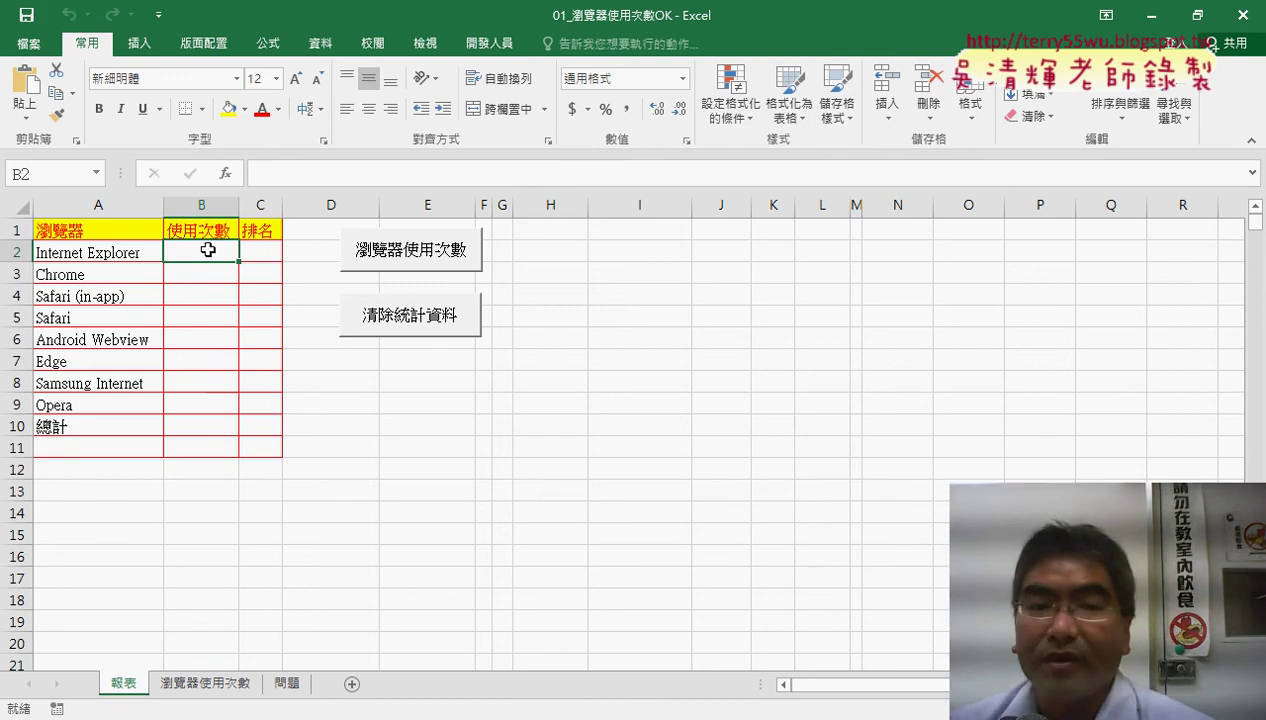
click(206, 683)
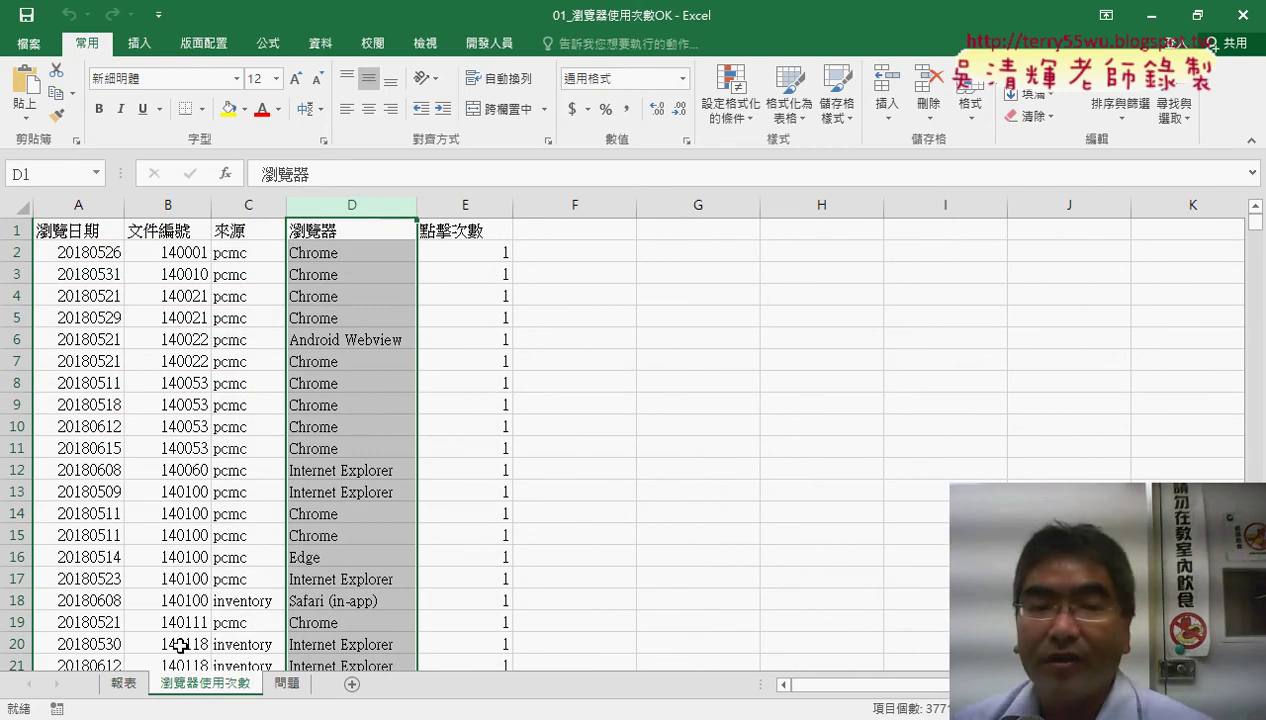
click(124, 684)
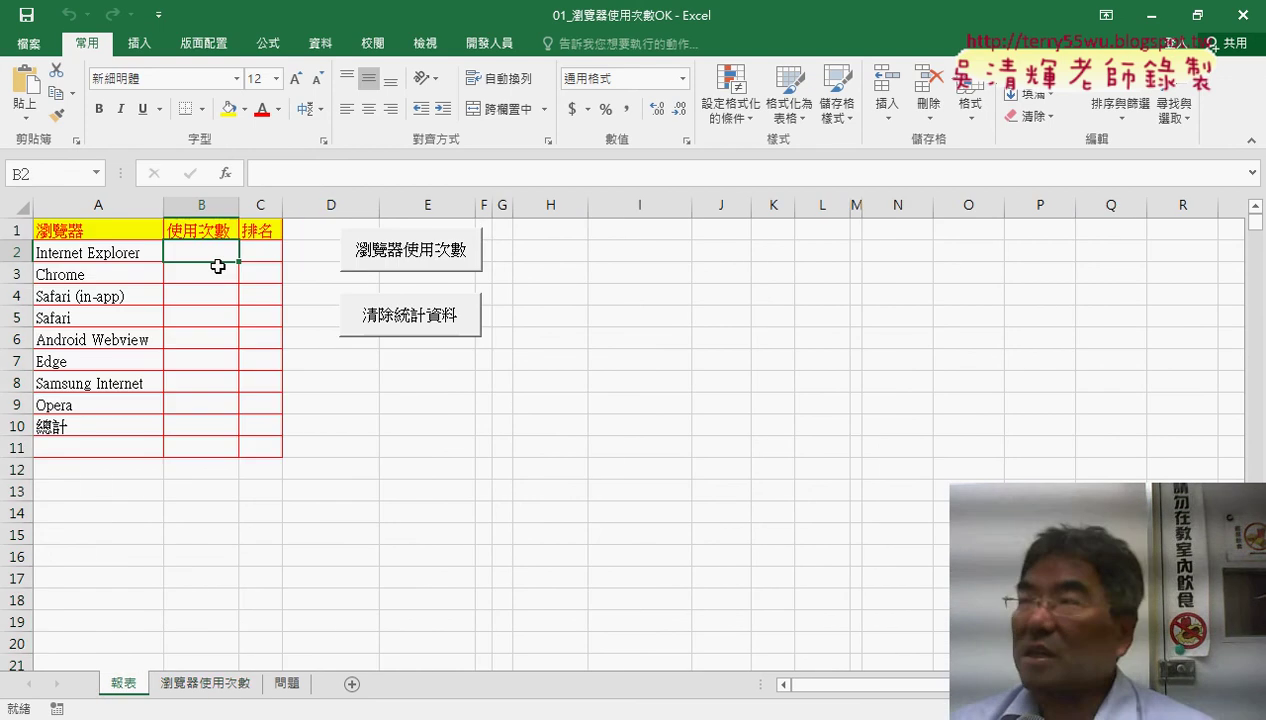
click(272, 250)
click(218, 249)
click(262, 251)
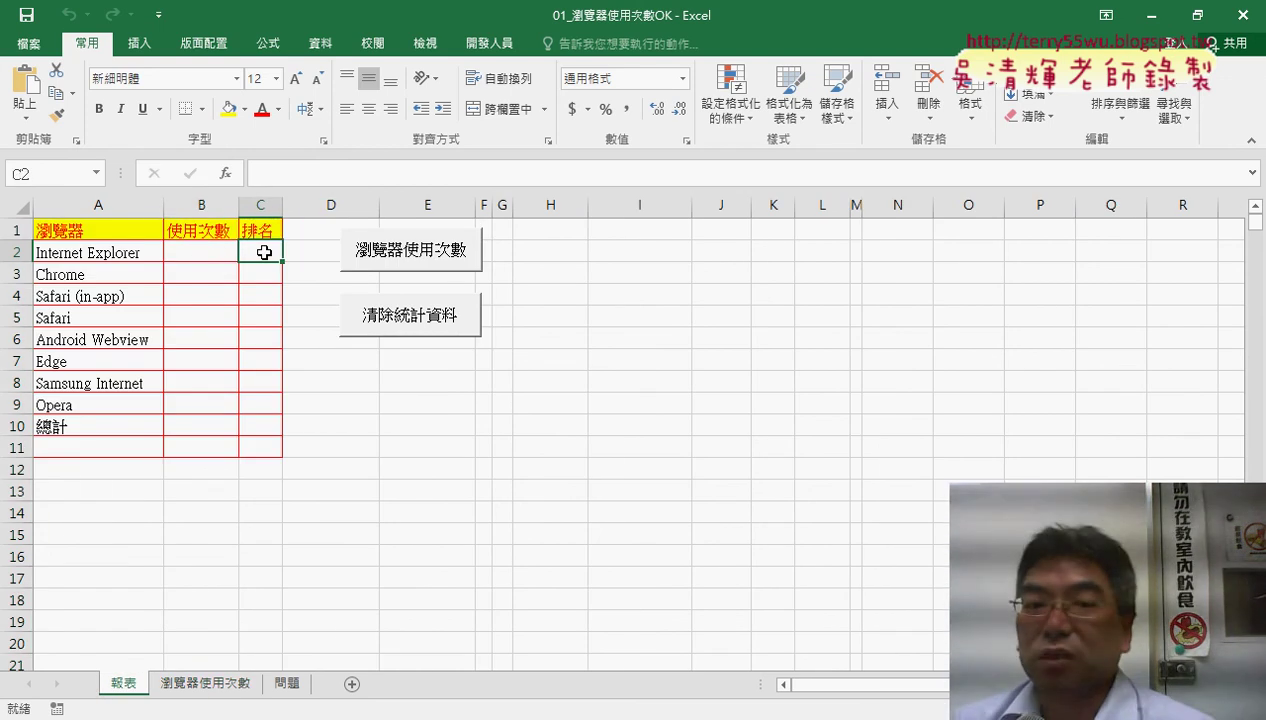
click(402, 252)
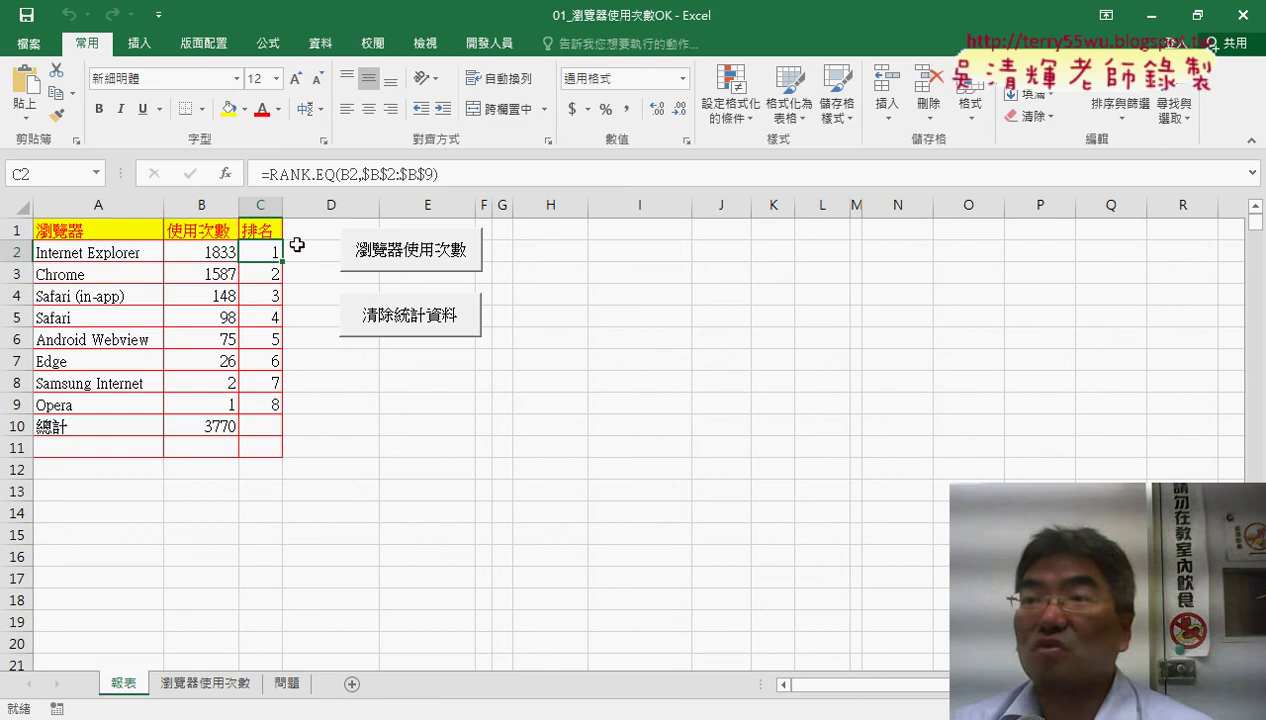